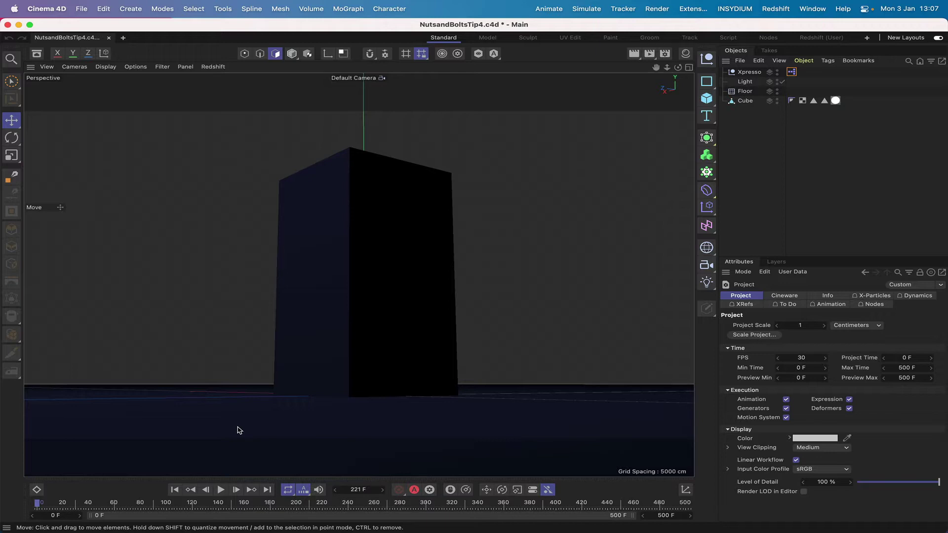
- Play the example scene's animation to preview the dark block under the light
left_click(221, 490)
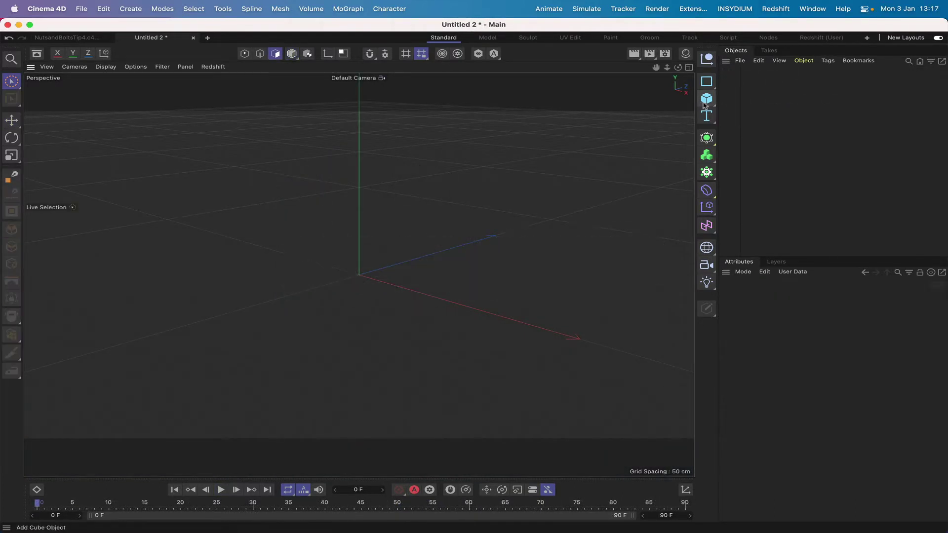
- Add a cube and set its X and Z sizes to 100 cm each
left_click(706, 99)
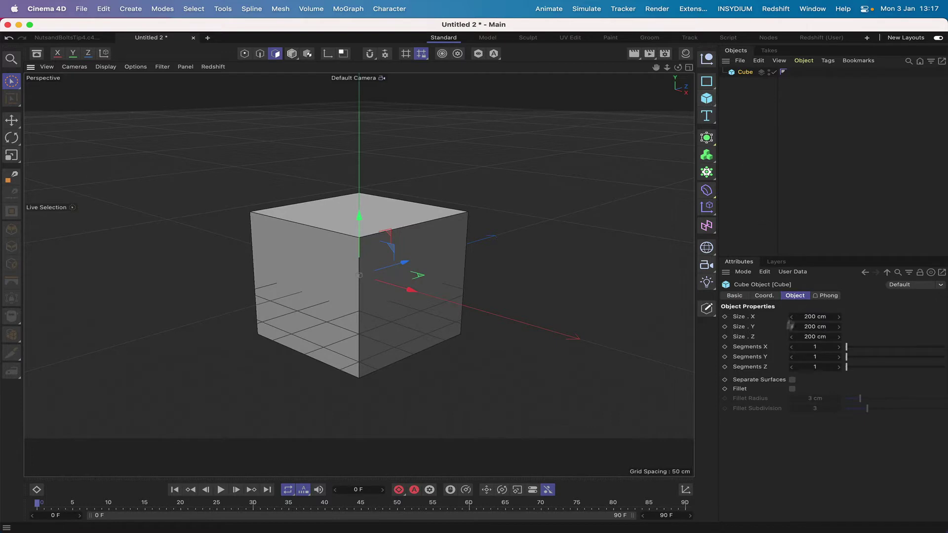
left_click(814, 328)
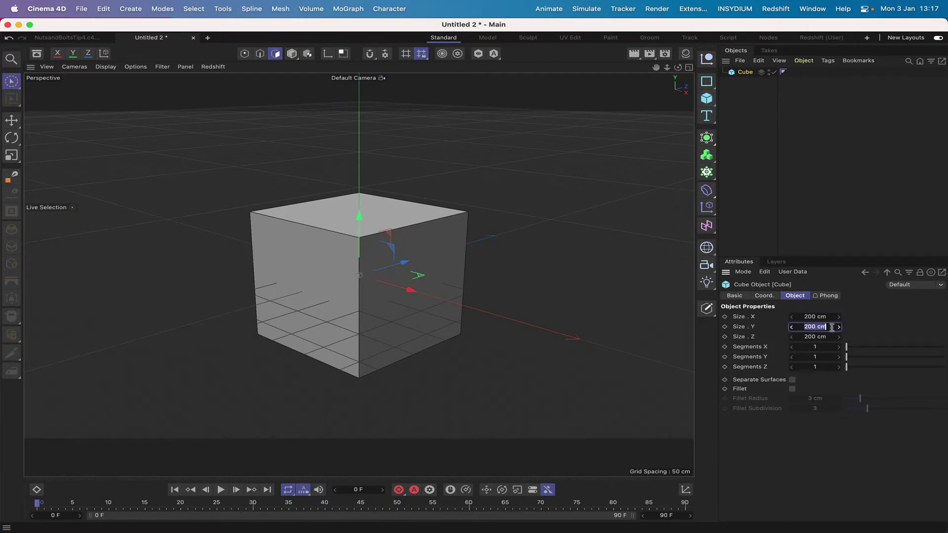
left_click(809, 317)
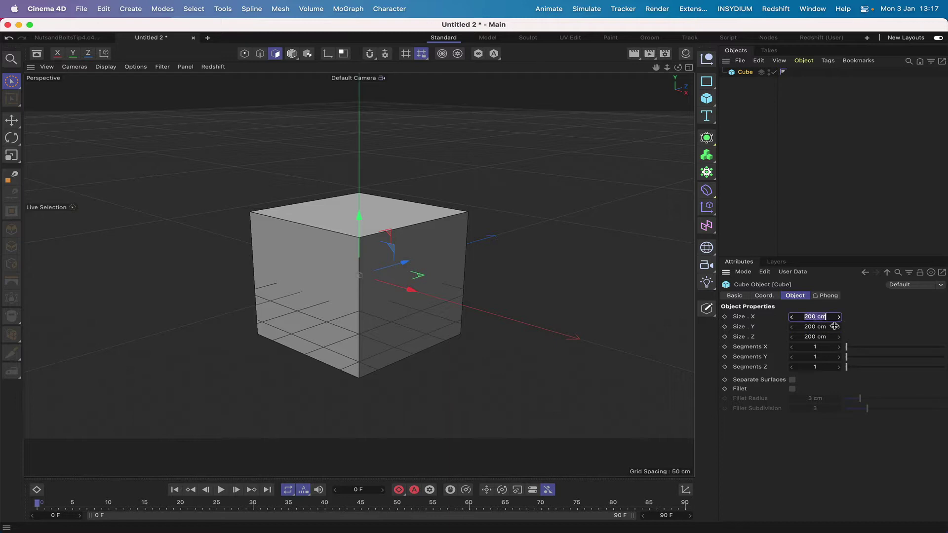
type("100")
left_click(822, 337)
type("1")
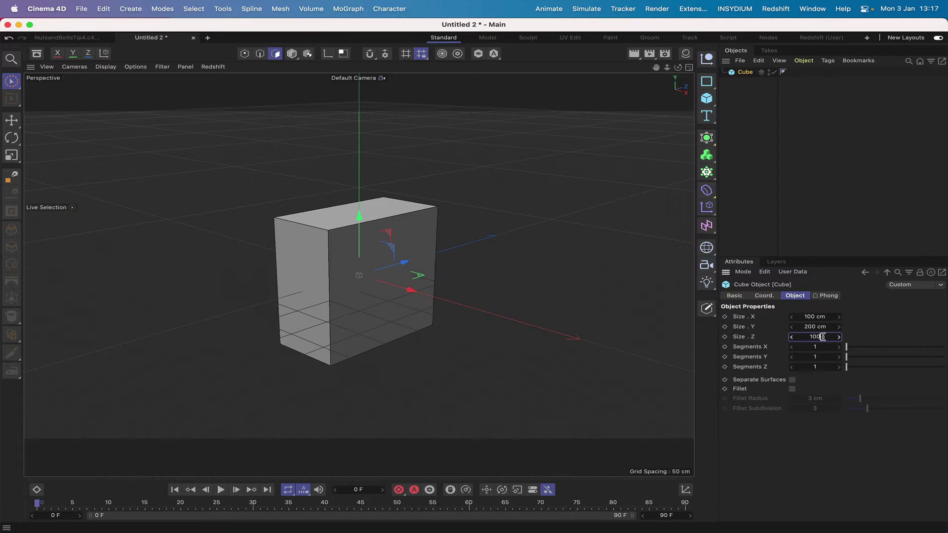
type("00")
key("Return")
- Subdivide the cube into 5 segments in X, 10 in Y and 5 in Z
key("Tab")
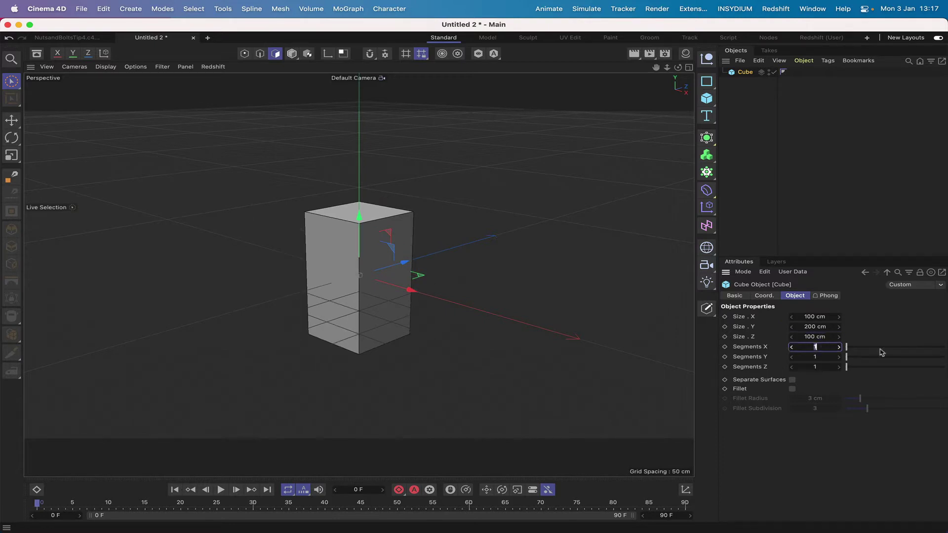
type("5")
left_click(819, 357)
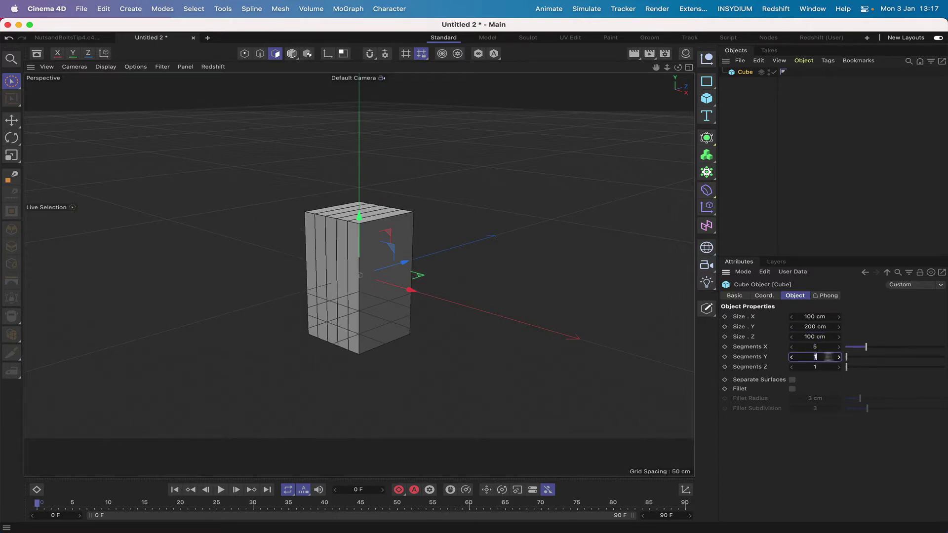
key("Return")
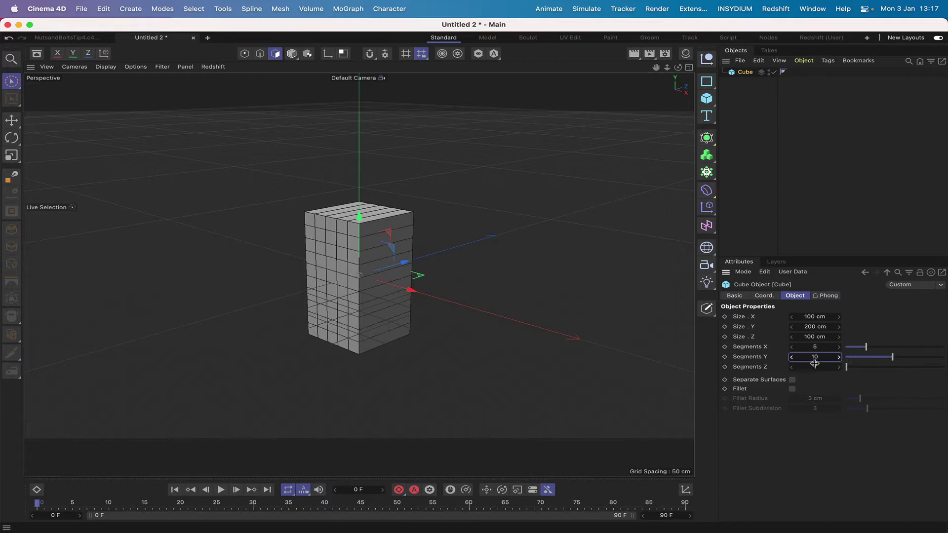
key("Tab")
type("5")
key("Return")
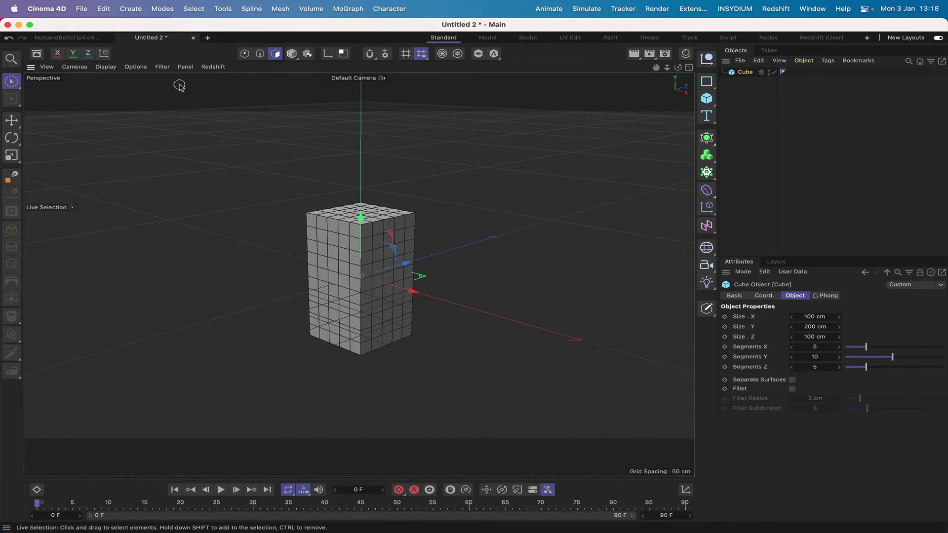
left_click(106, 67)
left_click(106, 67)
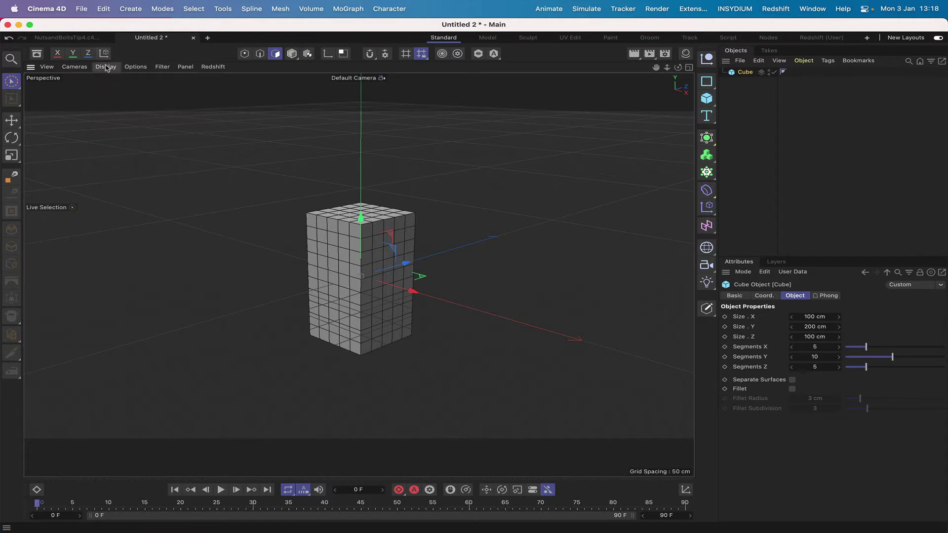
left_click(106, 67)
left_click(321, 215)
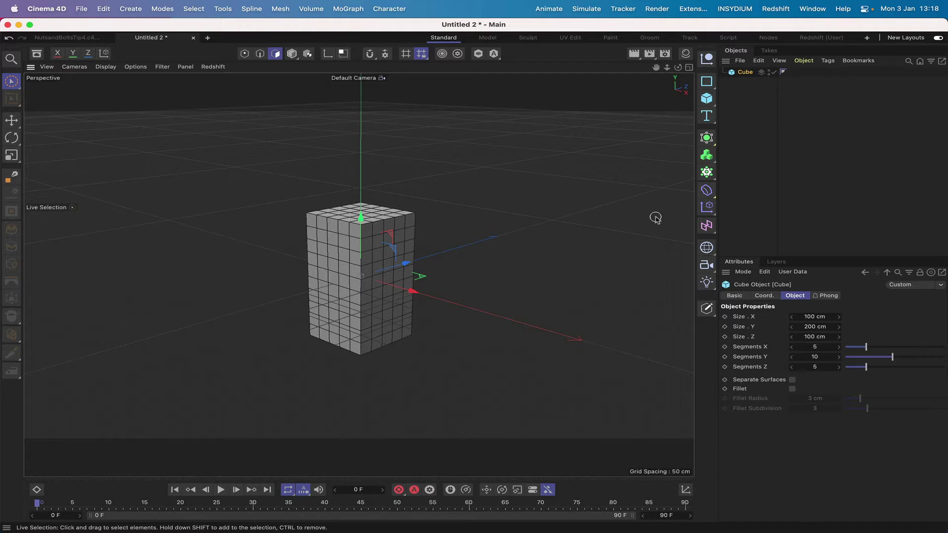
- Set the cube's Y position to 100 cm and convert it into an editable polygon object
left_click(759, 296)
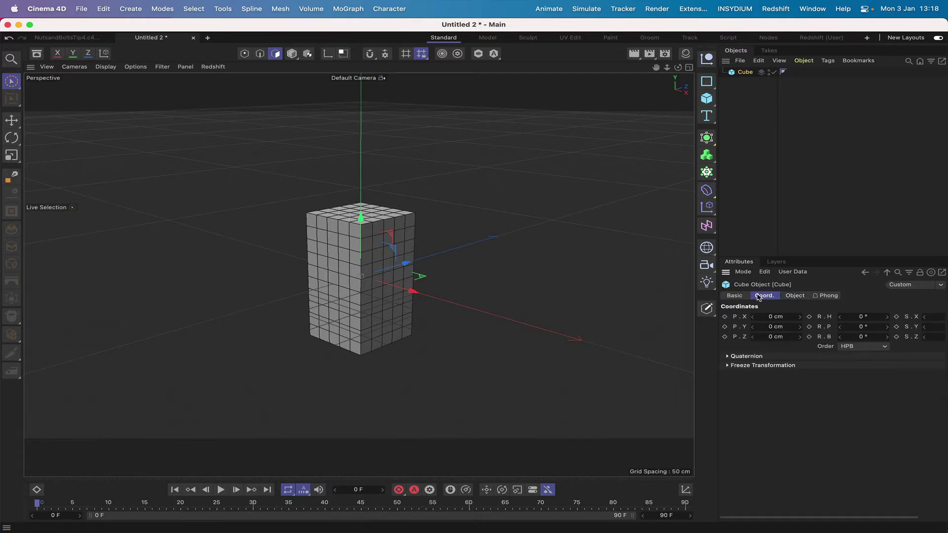
left_click(778, 327)
type("100")
key("Return")
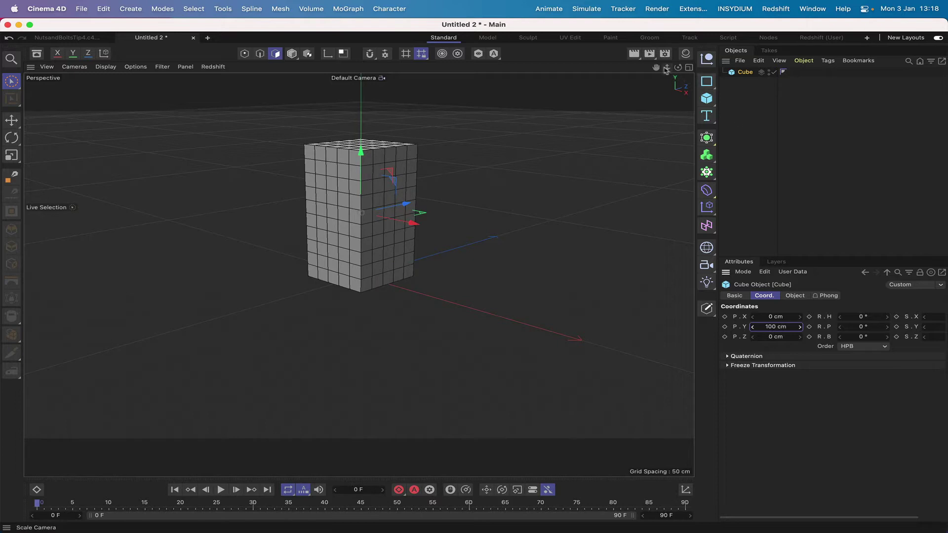
left_click_drag(655, 69, 647, 109)
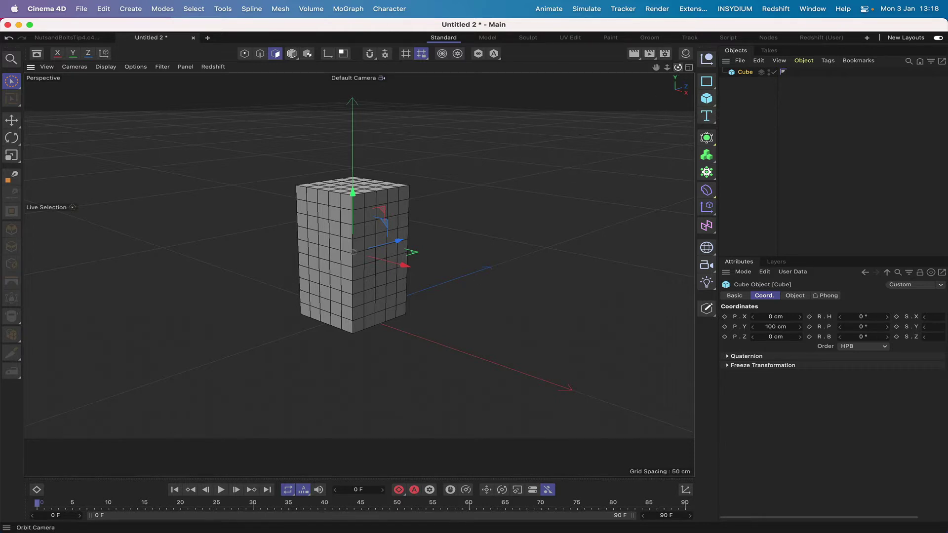
left_click_drag(678, 67, 678, 70)
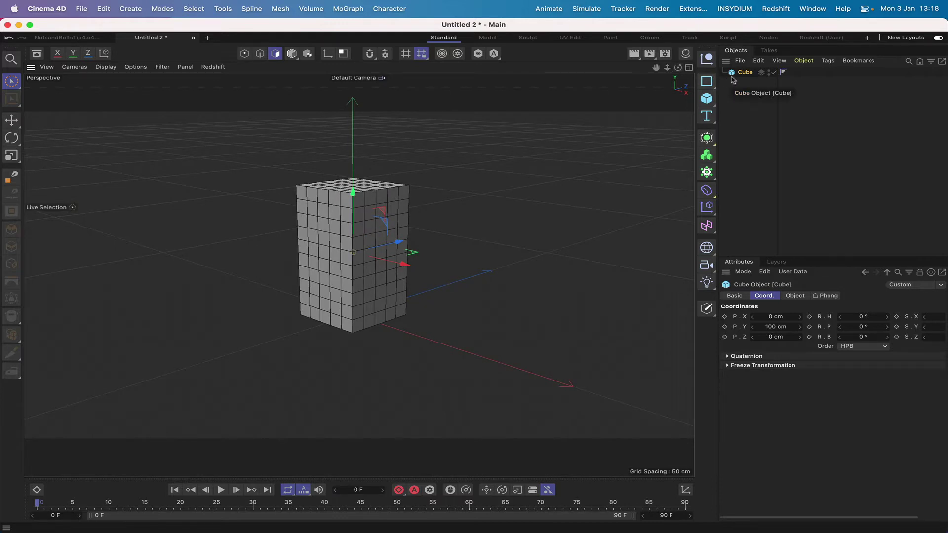
key("c")
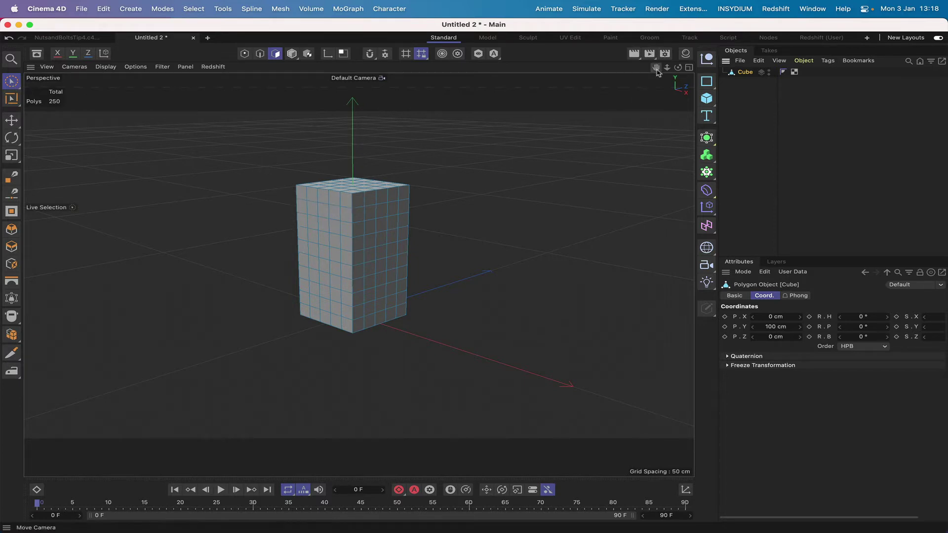
- Select eight scattered polygons on the cube as windows, four on each of the two visible sides
left_click_drag(656, 68, 674, 67)
scroll(358, 274, "up", 5)
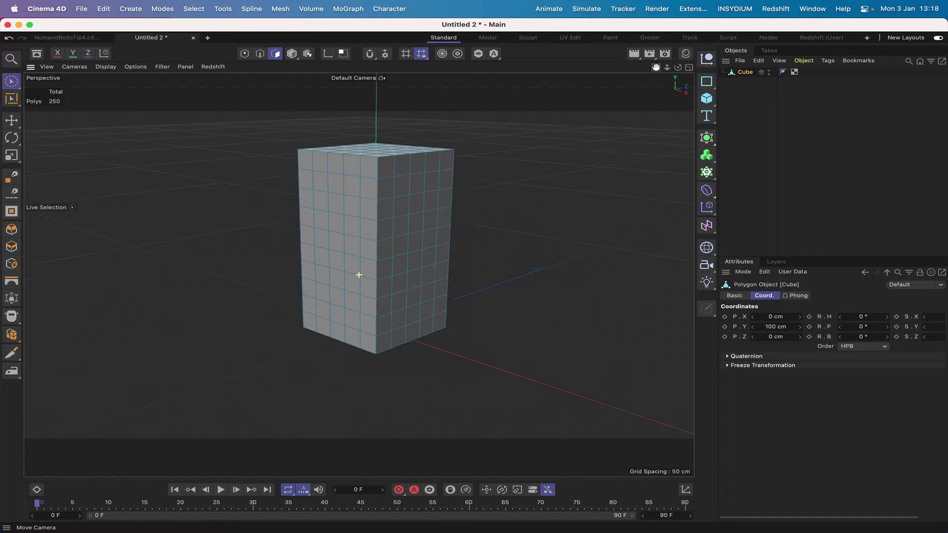
left_click(352, 183)
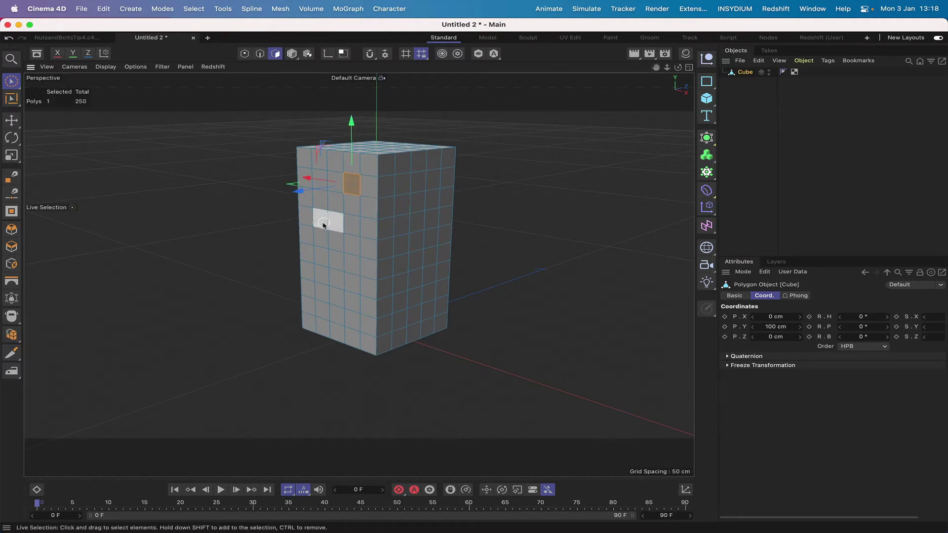
left_click(319, 219, "shift")
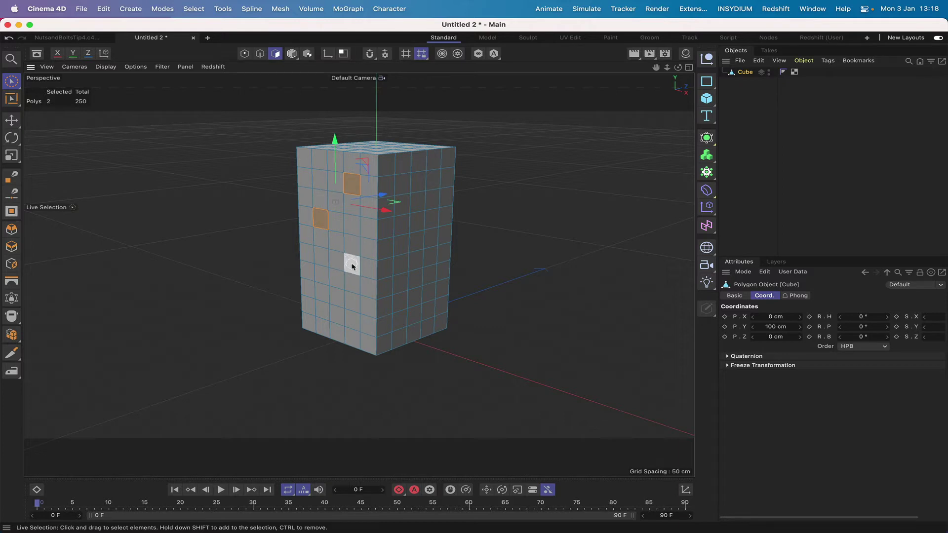
left_click(352, 267, "shift")
left_click(337, 299, "shift")
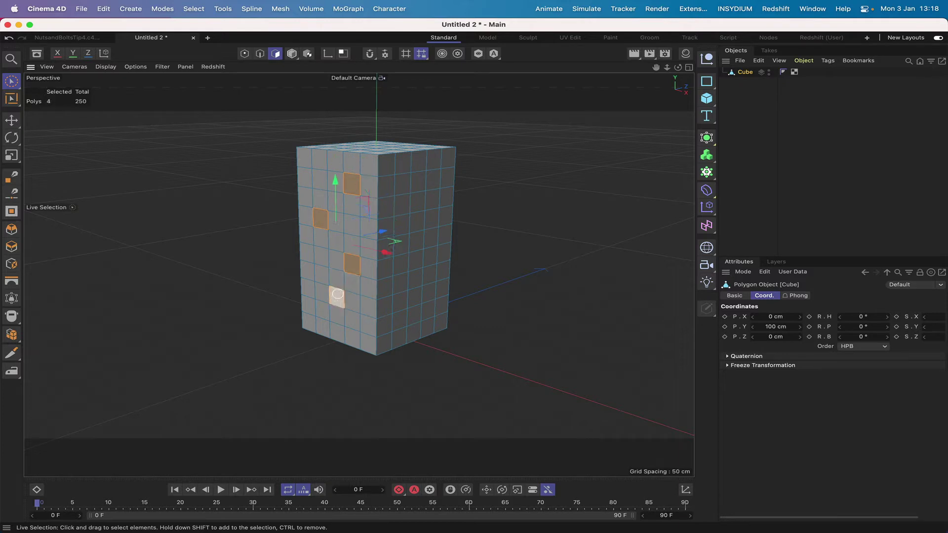
left_click(412, 181, "shift")
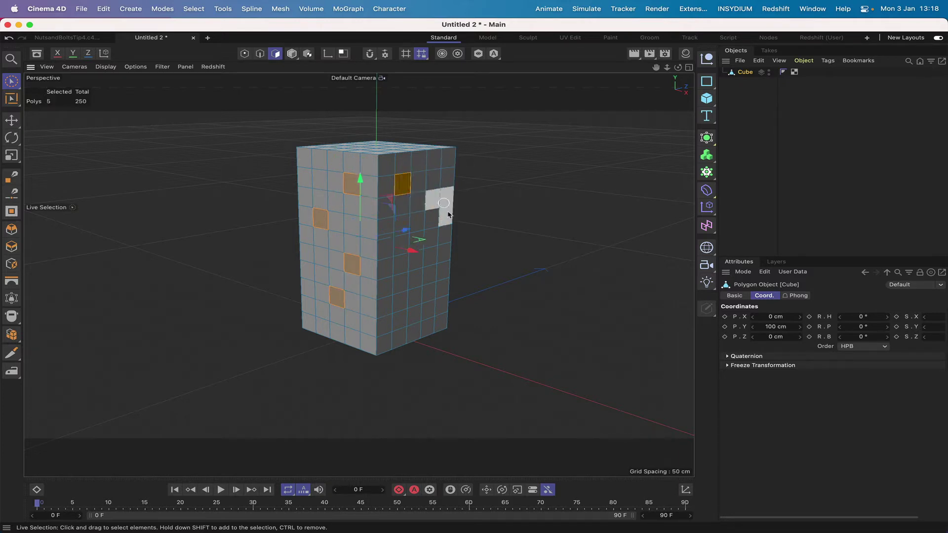
left_click(433, 235, "shift")
left_click(431, 274, "shift")
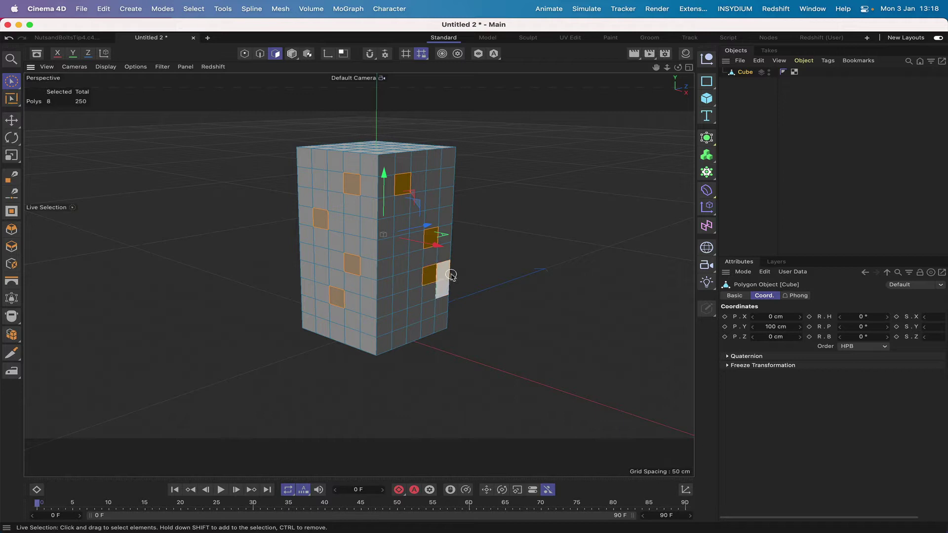
left_click(450, 275, "ctrl")
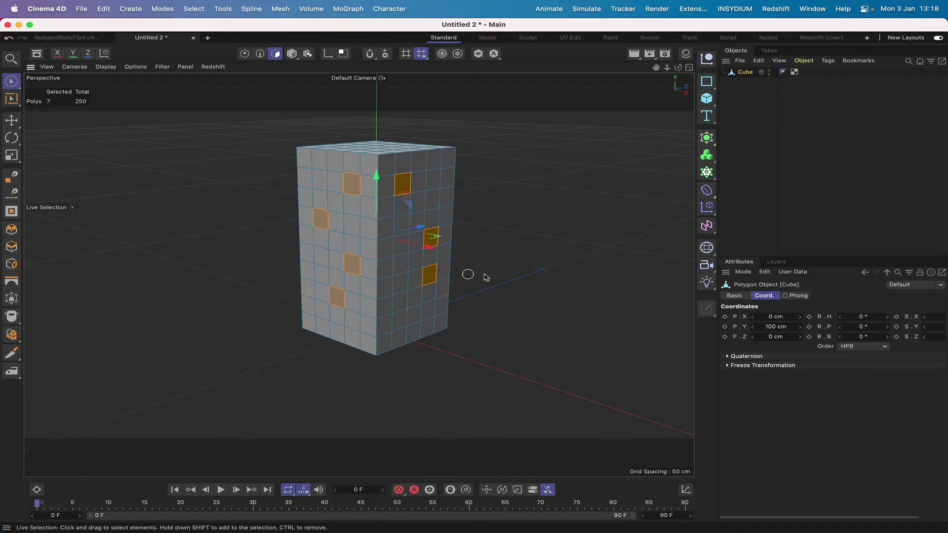
left_click(401, 320, "shift")
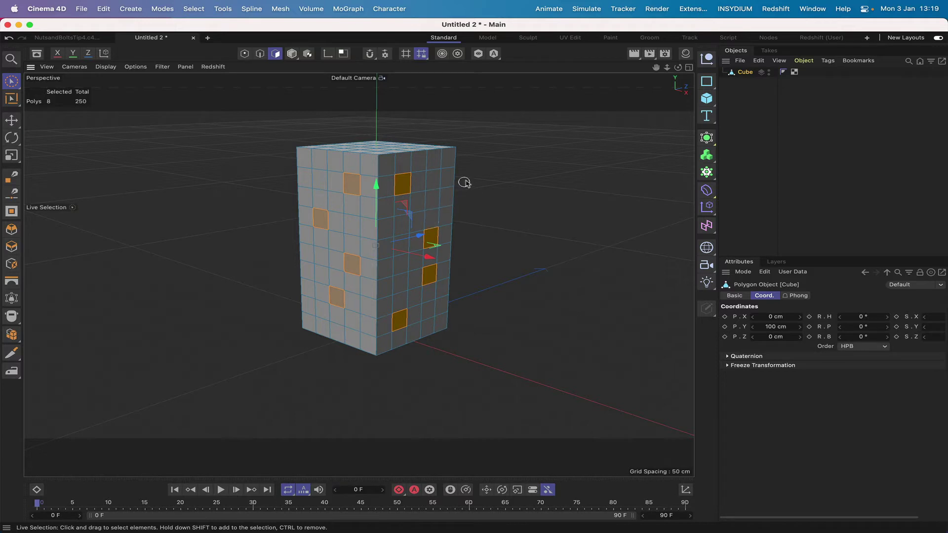
- Store the selected polygons as a polygon selection tag and duplicate that tag on the cube
left_click(188, 8)
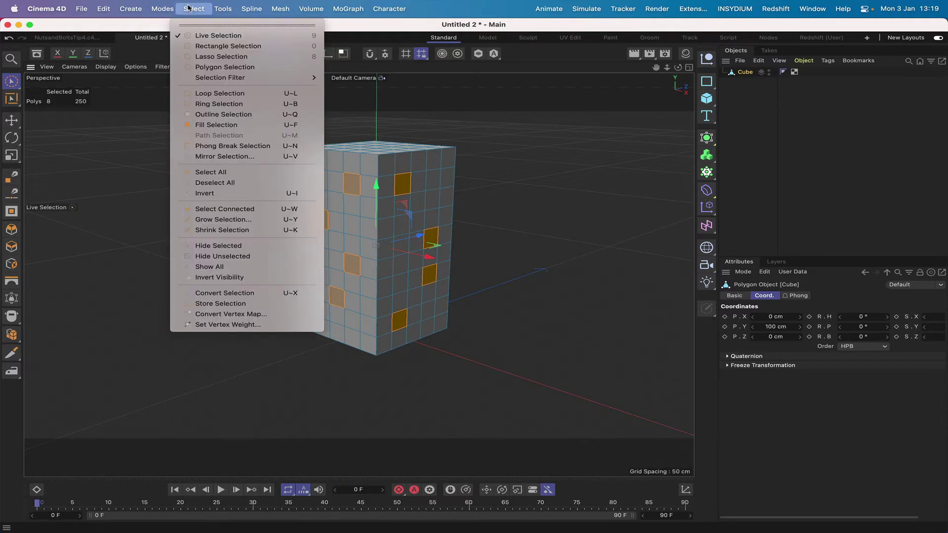
left_click(244, 304)
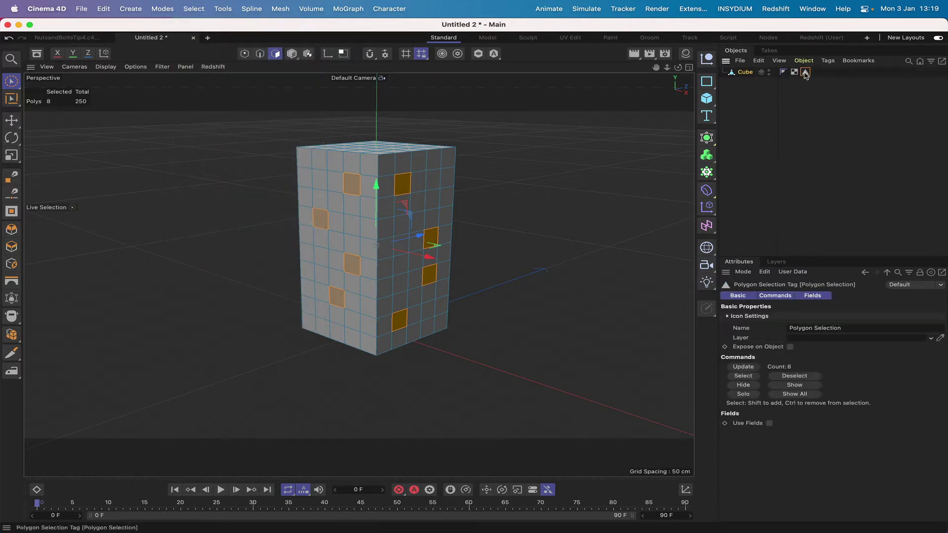
left_click(805, 73)
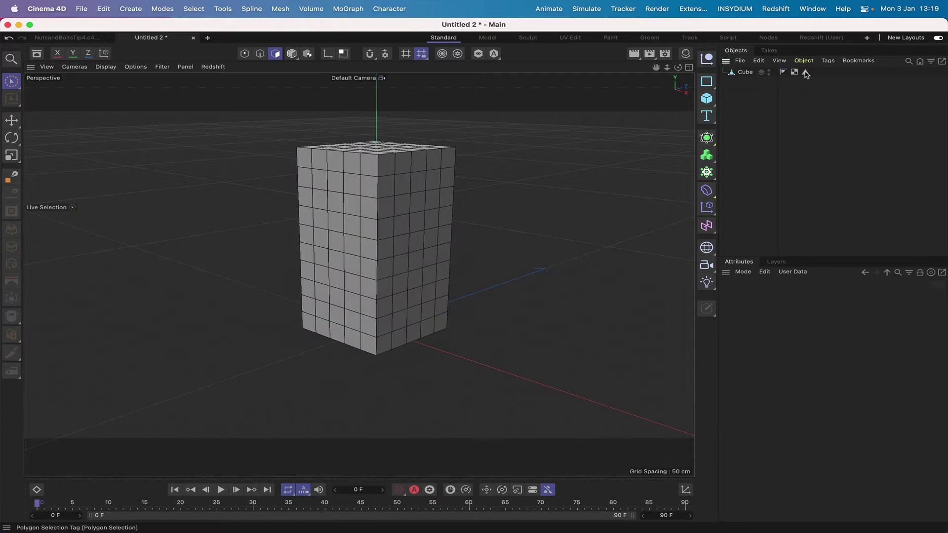
left_click_drag(805, 73, 816, 73, "ctrl")
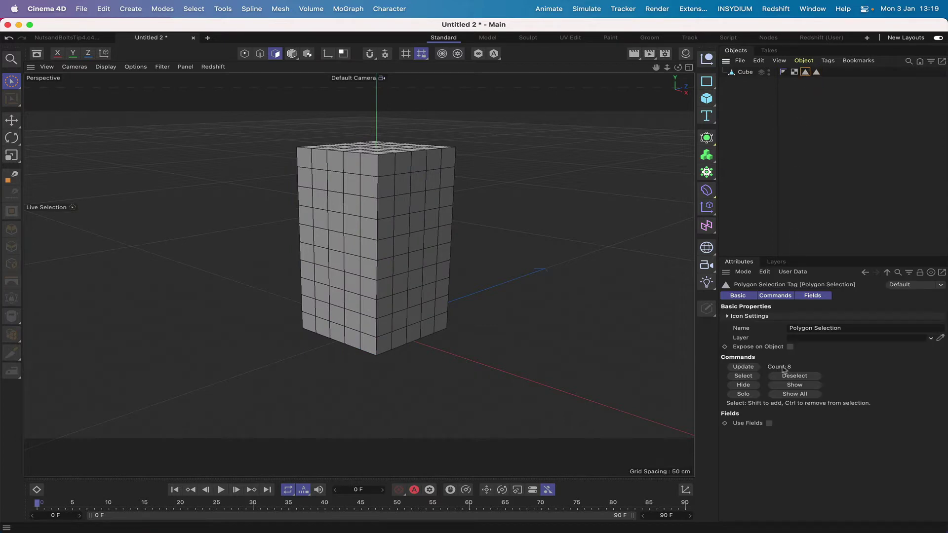
- Empty the duplicated polygon selection tag by deselecting its polygons and updating the tag
left_click(816, 73)
left_click(786, 377)
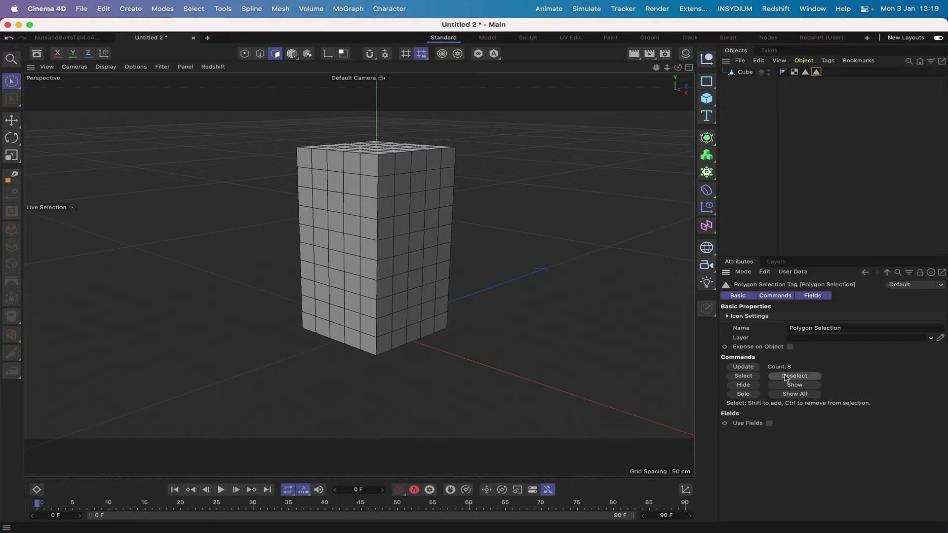
left_click(743, 367)
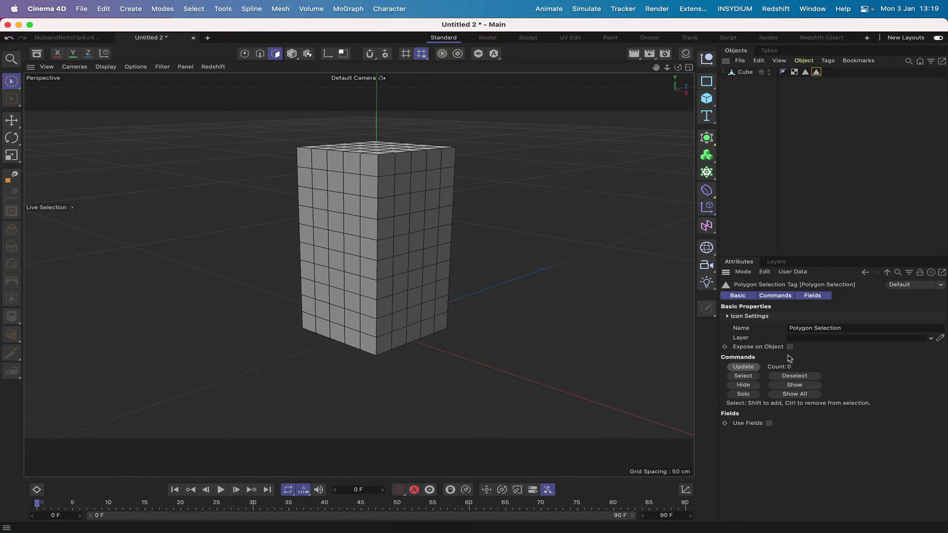
- Add a null object and rename it Xpresso
left_click(707, 58)
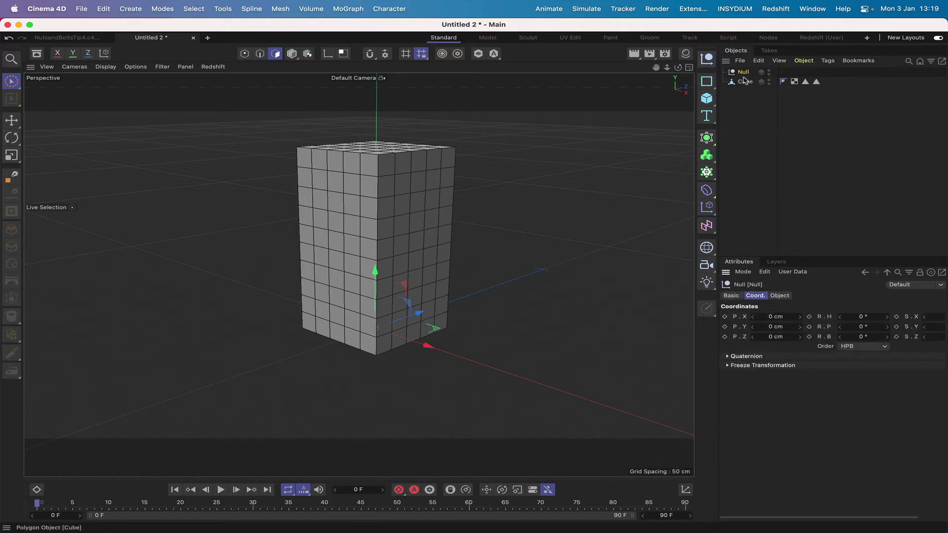
double_click(744, 73)
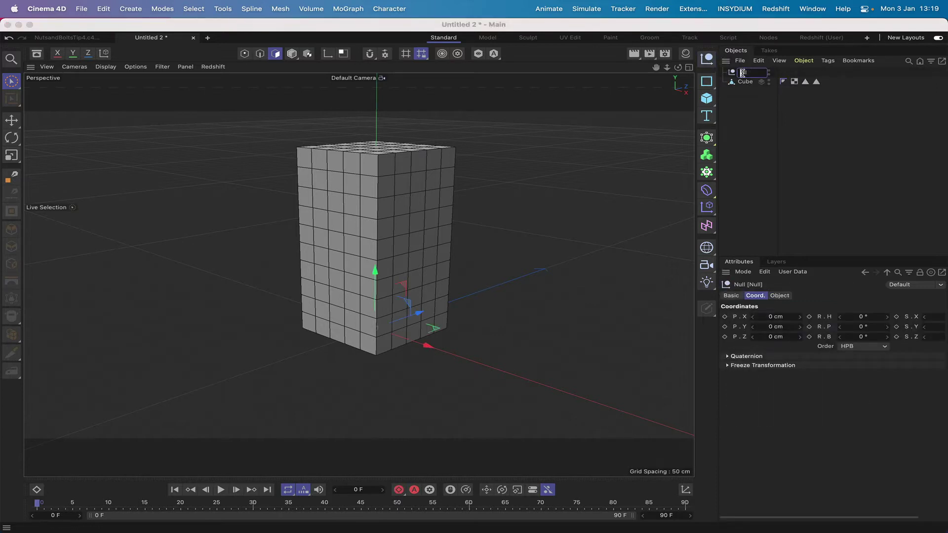
type("ul")
key("Return")
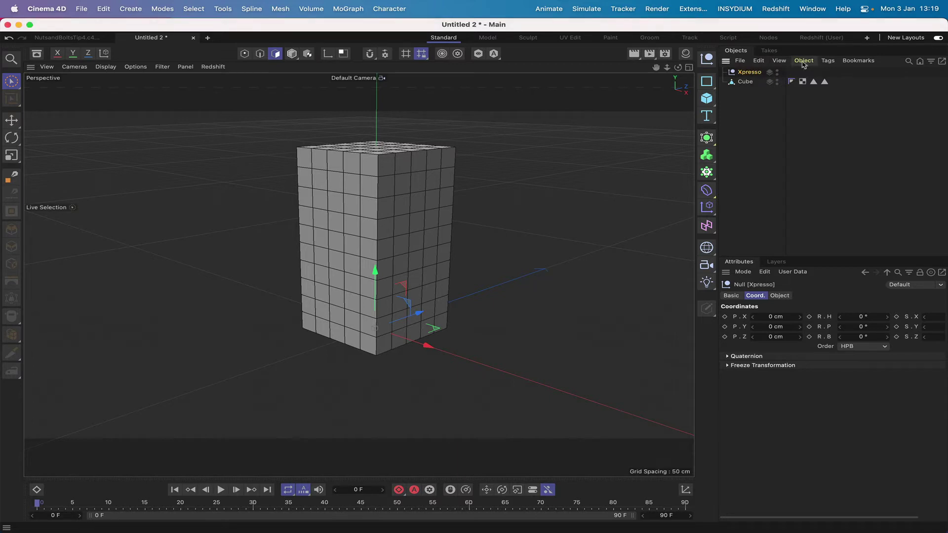
- Add an XPresso programming tag to the Xpresso null
left_click(827, 60)
mouse_move(842, 144)
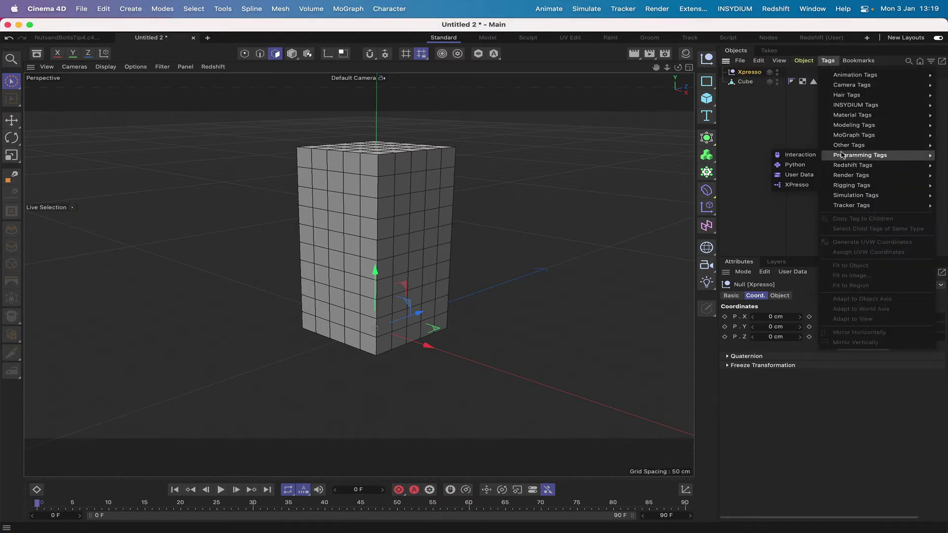
left_click(806, 185)
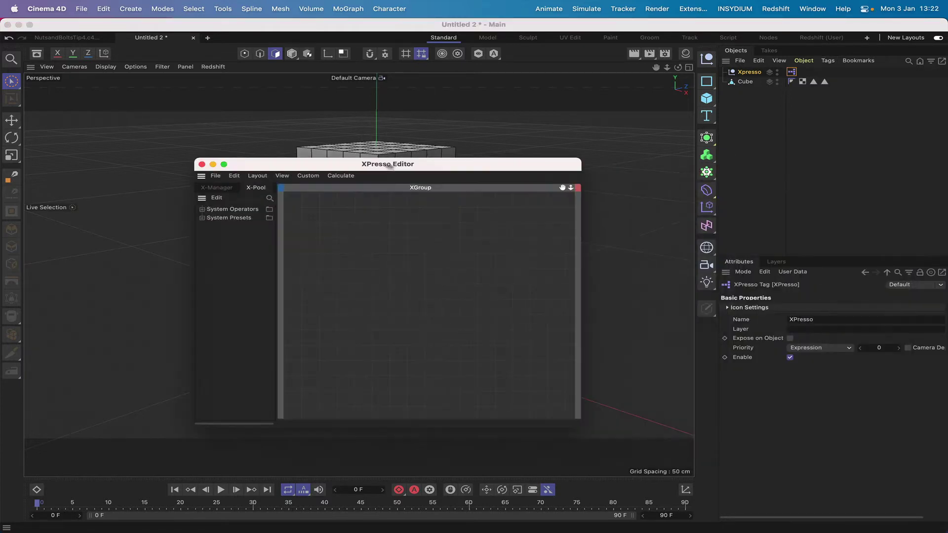
- Enlarge the XPresso Editor and add the Selection Tag Reader and Selection Tag Writer presets to the graph as spaced-out nodes
left_click_drag(390, 167, 249, 80)
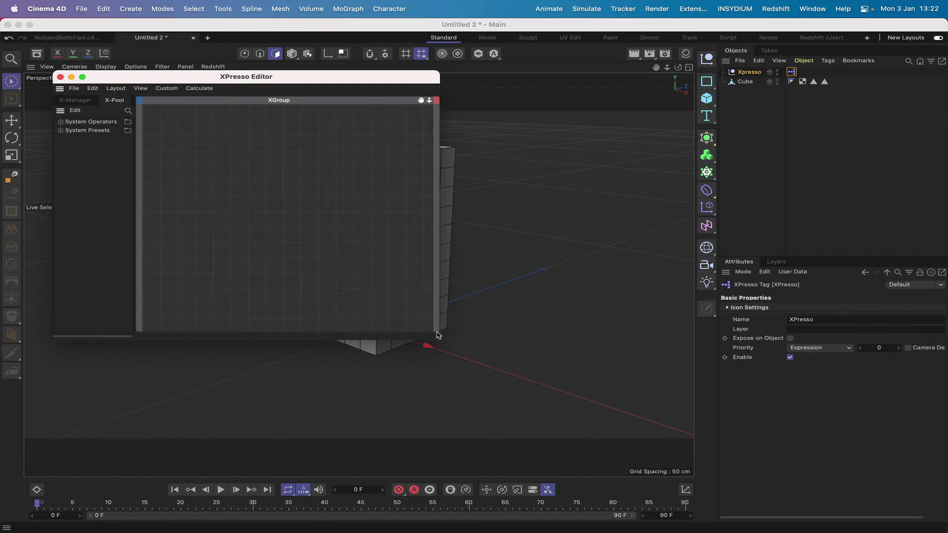
left_click_drag(439, 328, 607, 329)
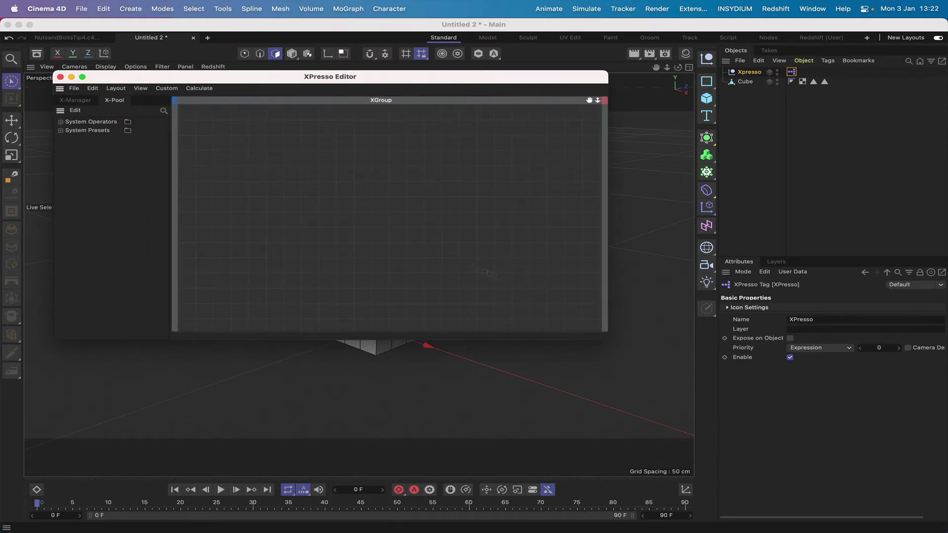
left_click(60, 131)
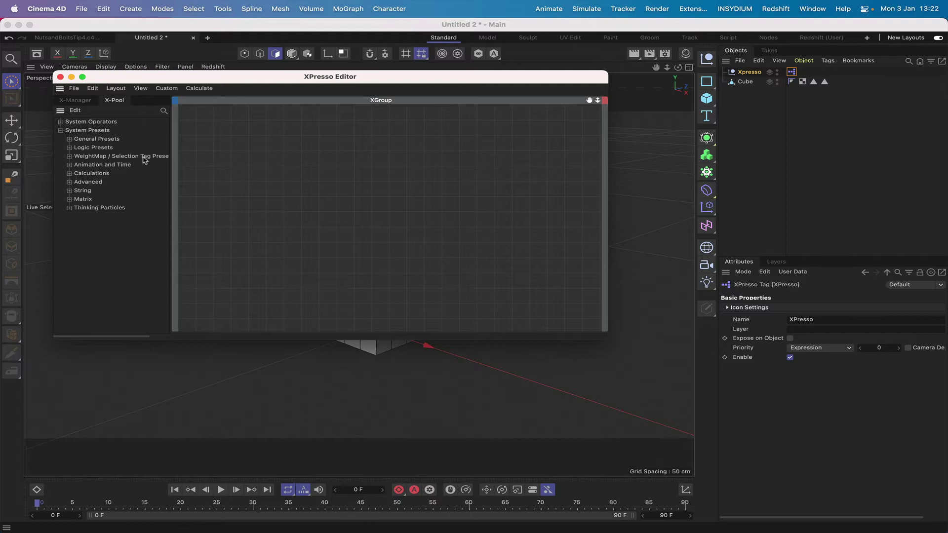
left_click(69, 157)
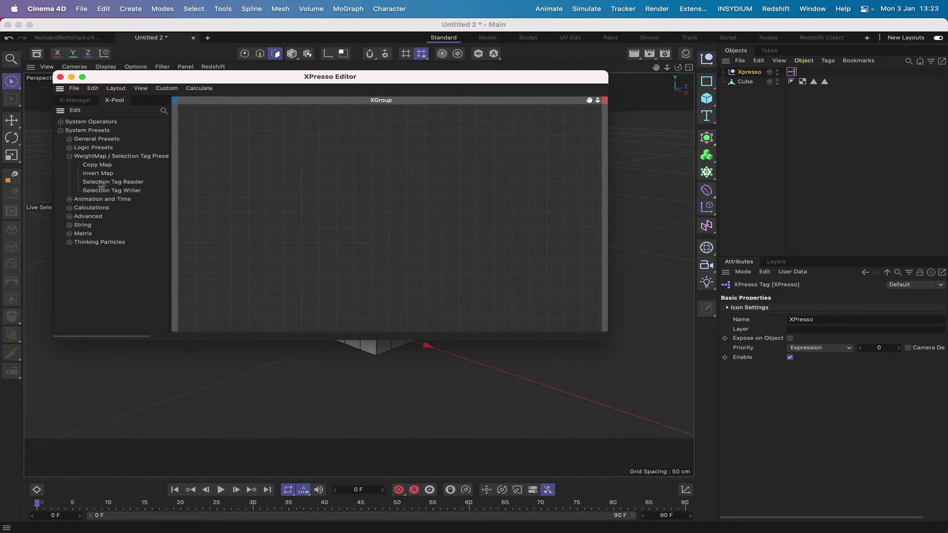
left_click_drag(113, 185, 282, 142)
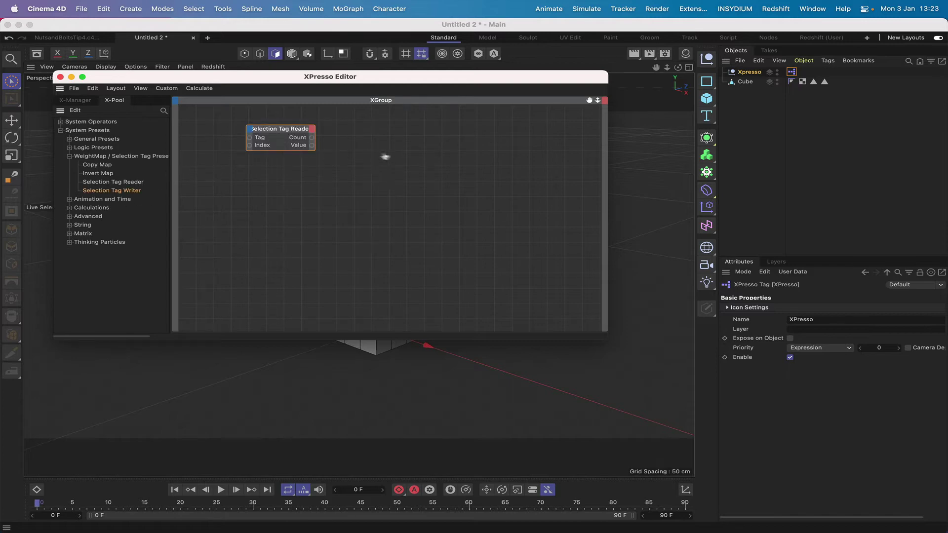
left_click_drag(394, 174, 439, 176)
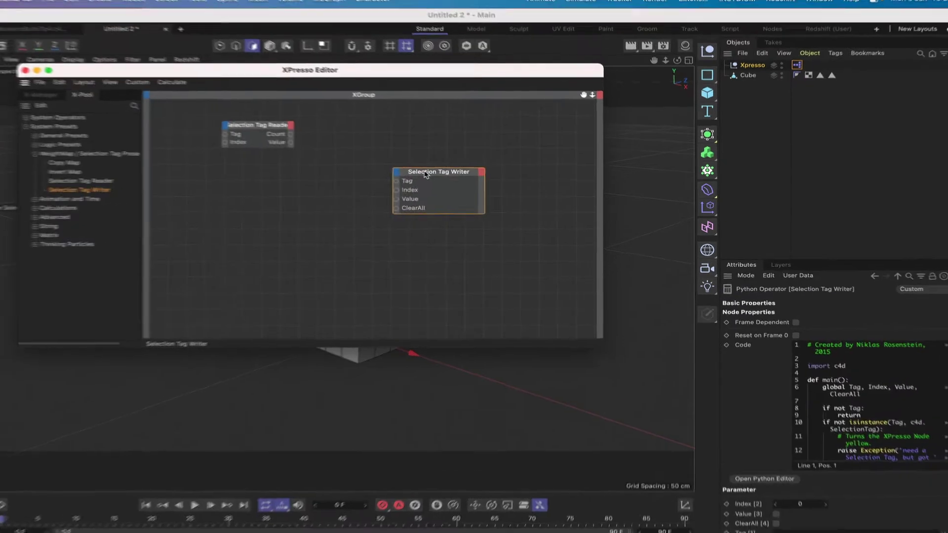
left_click_drag(274, 126, 336, 136)
left_click_drag(222, 113, 234, 113)
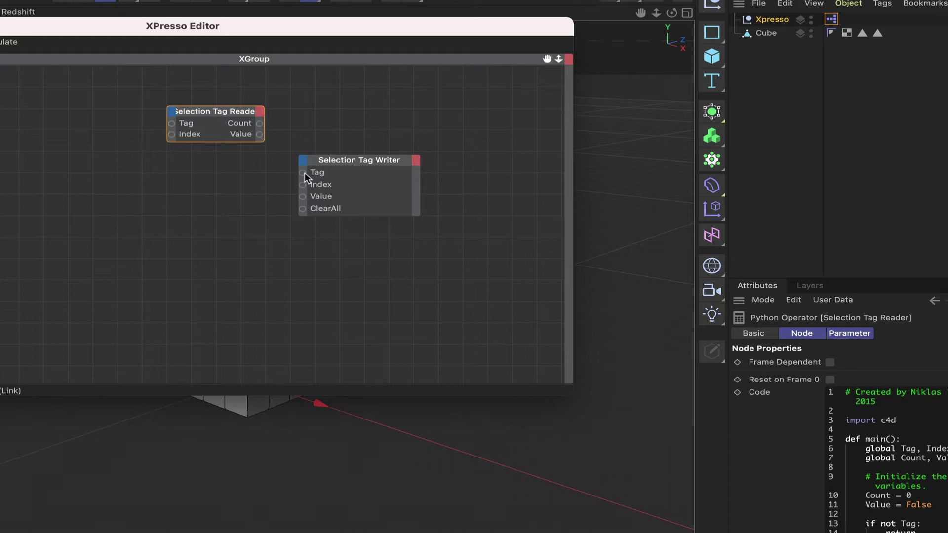
- Add the cube's first polygon selection tag to the graph as a node and rename the tag Polygon Selection 1
left_click_drag(862, 34, 98, 102)
left_click(861, 33)
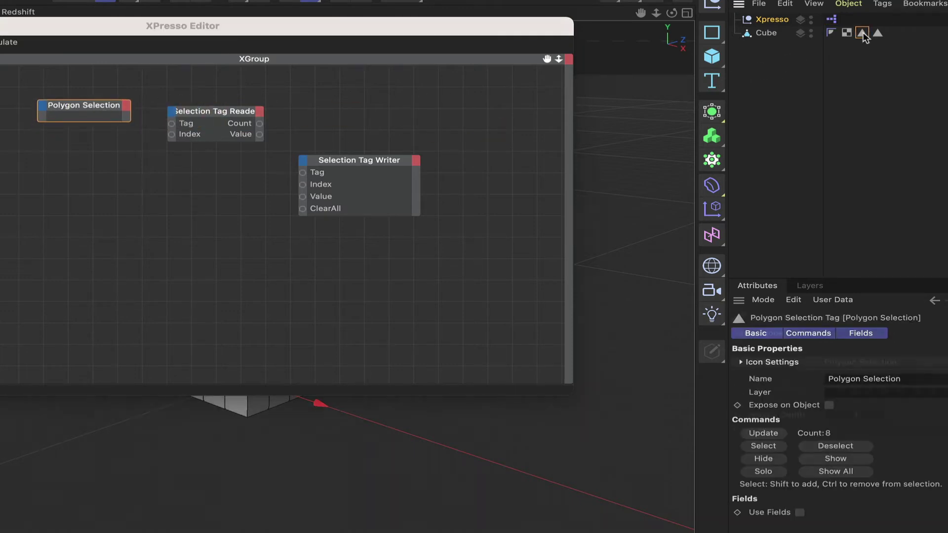
left_click(916, 374)
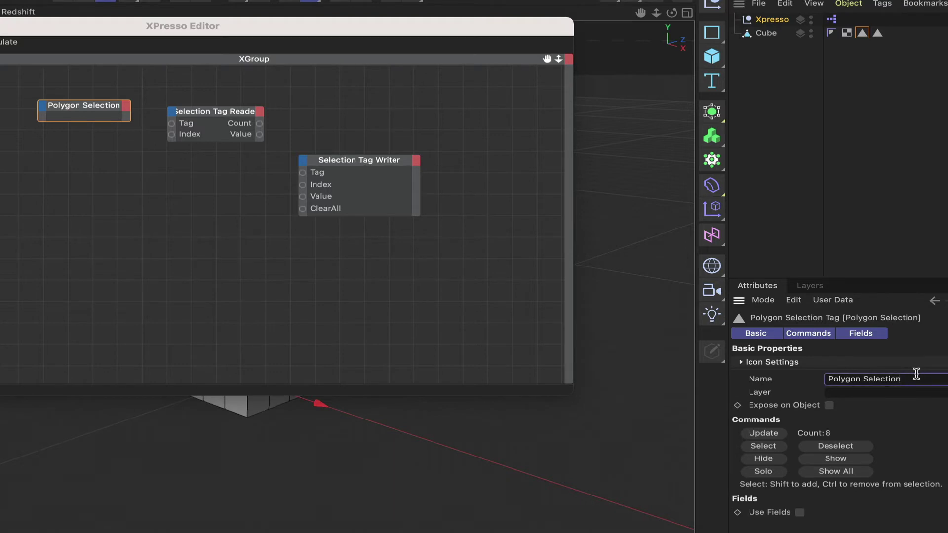
type("1")
key("Return")
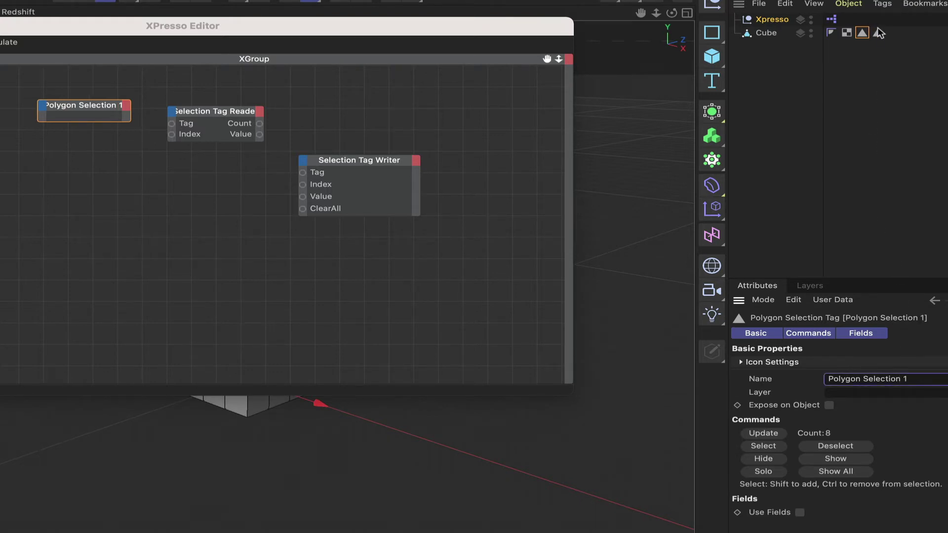
- Rename the cube's second polygon selection tag Polygon Selection 2 and add it to the graph as a full-width node
left_click(878, 32)
left_click(919, 383)
left_click_drag(881, 39, 200, 181)
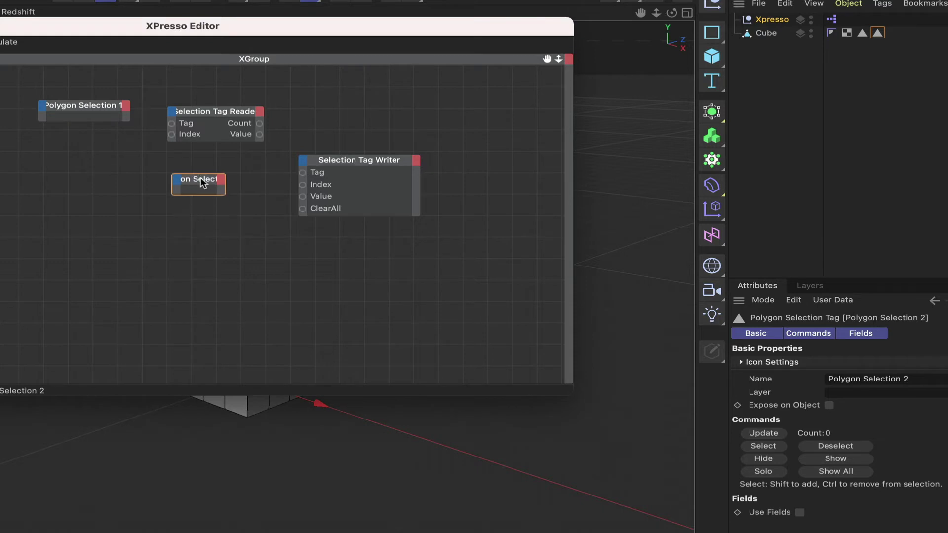
left_click(201, 180)
- Give the Polygon Selection 1 node an Object output, wire it to the Selection Tag Reader's Tag input, and align the nodes
left_click(127, 118)
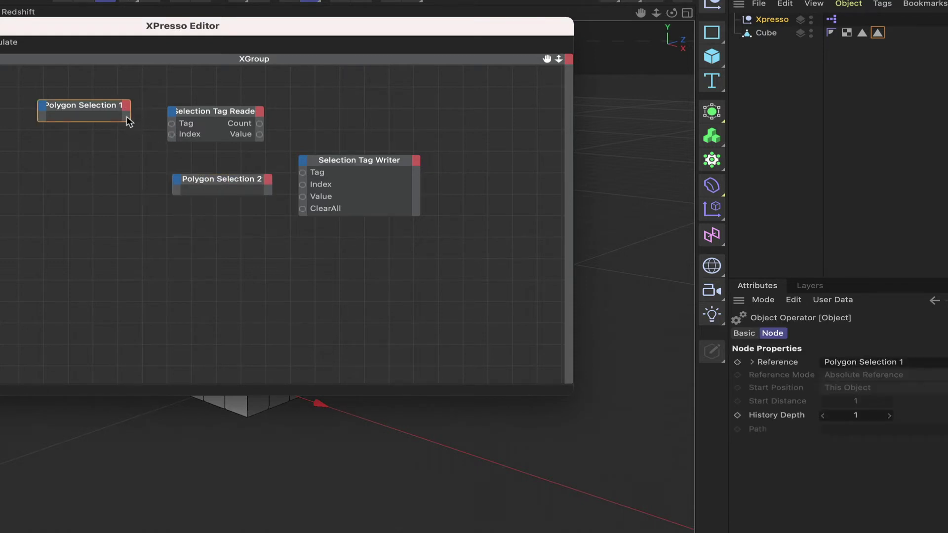
left_click(127, 108)
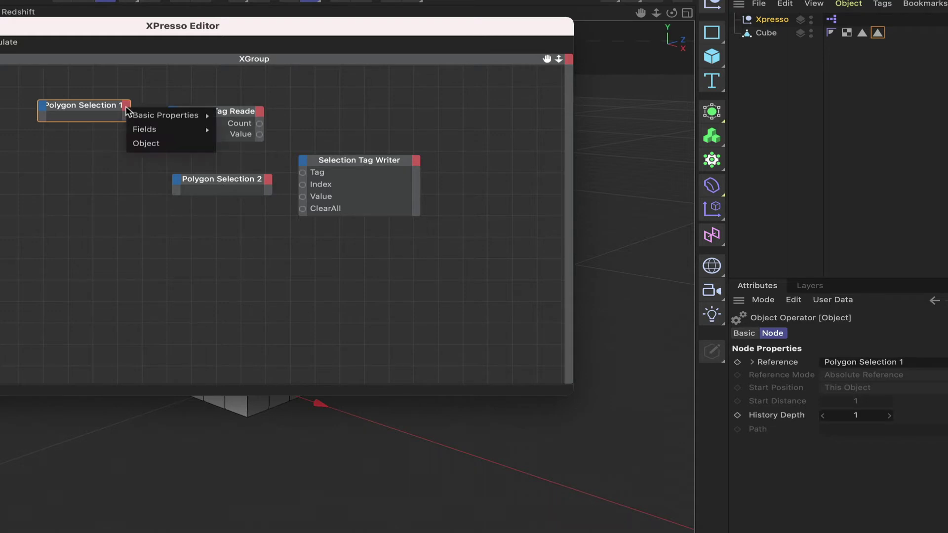
left_click(137, 141)
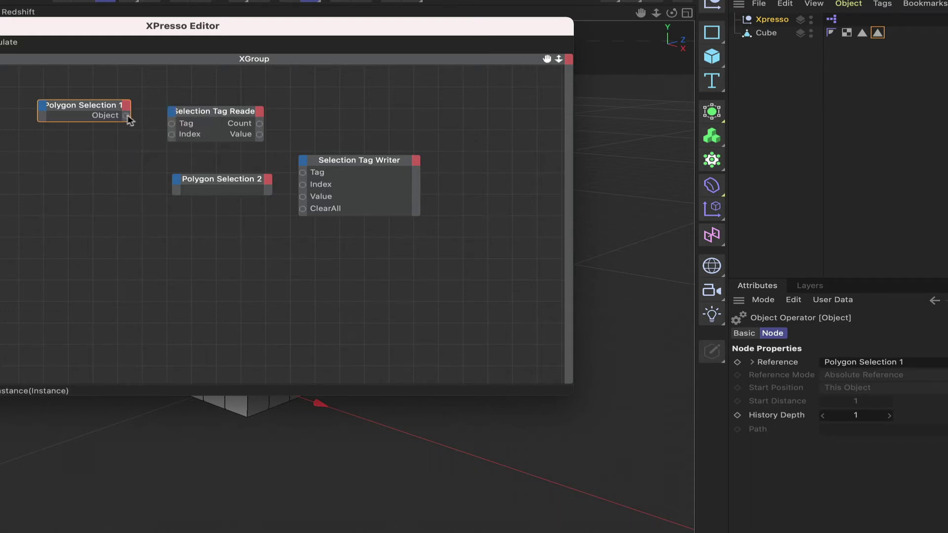
left_click_drag(127, 116, 173, 123)
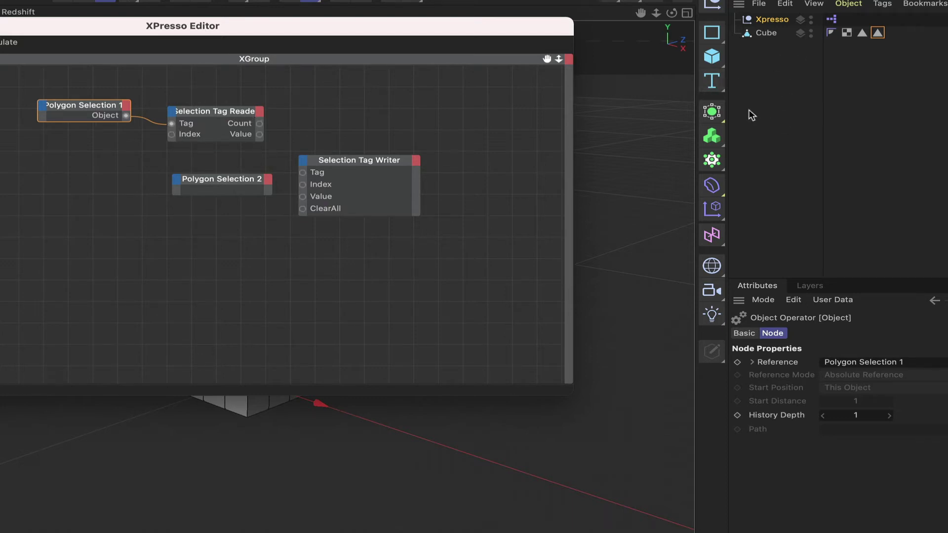
left_click_drag(110, 105, 110, 114)
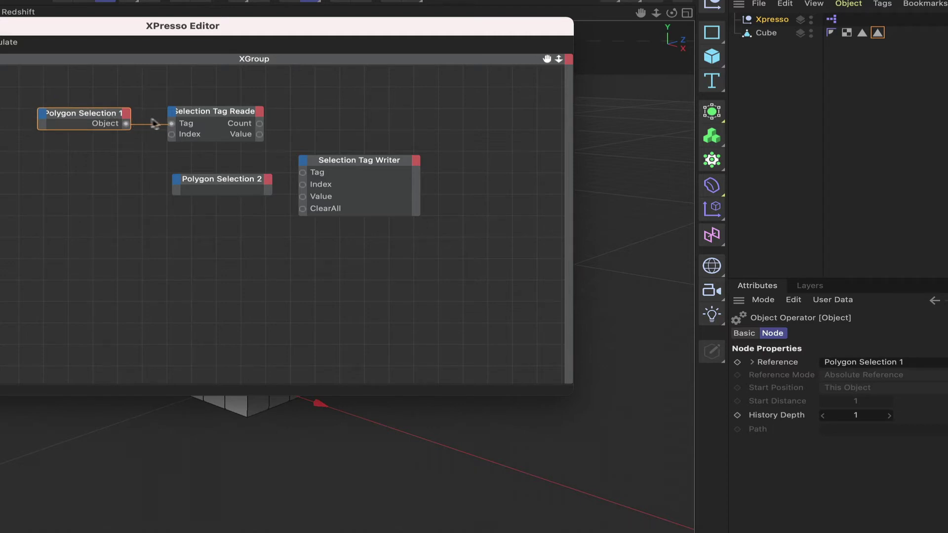
- Add a Result node and connect the Selection Tag Reader's Count output to it
left_click_drag(335, 26, 235, 364)
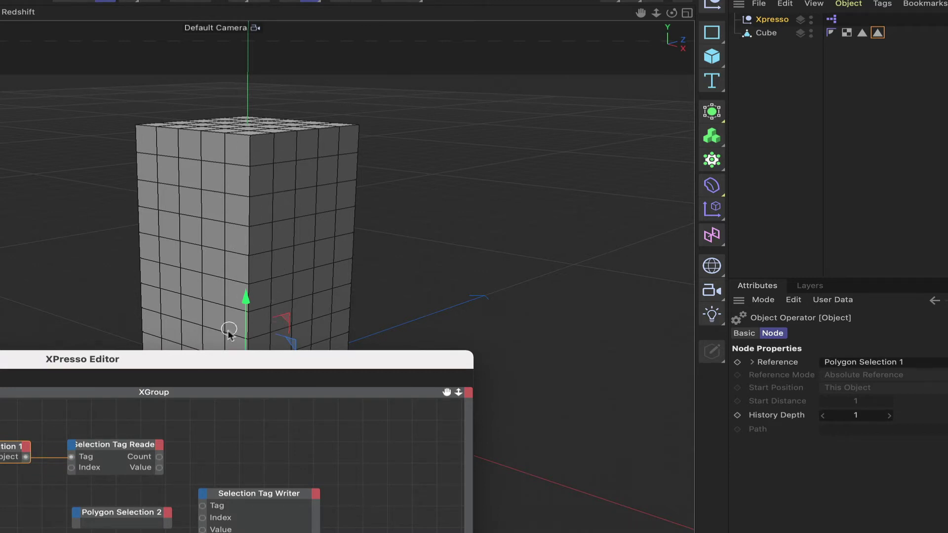
left_click_drag(223, 365, 311, 32)
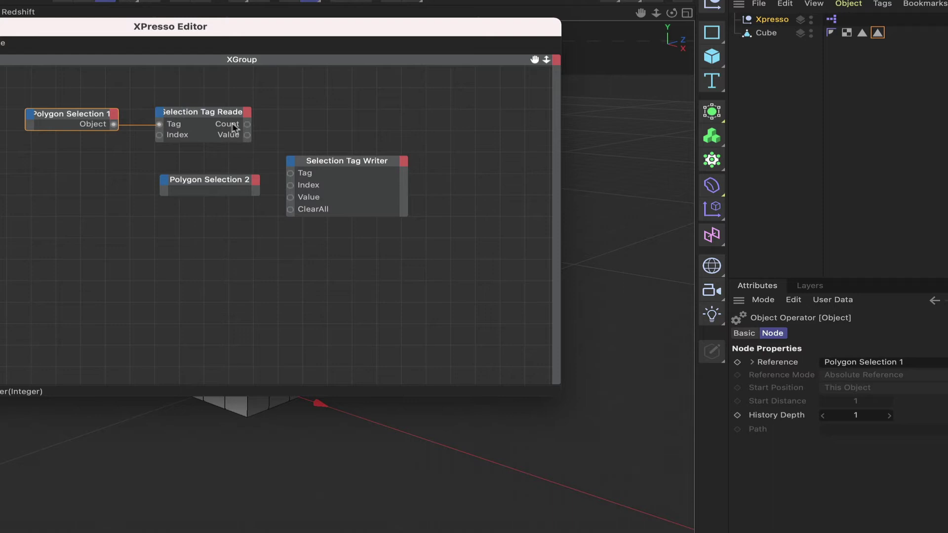
right_click(291, 108)
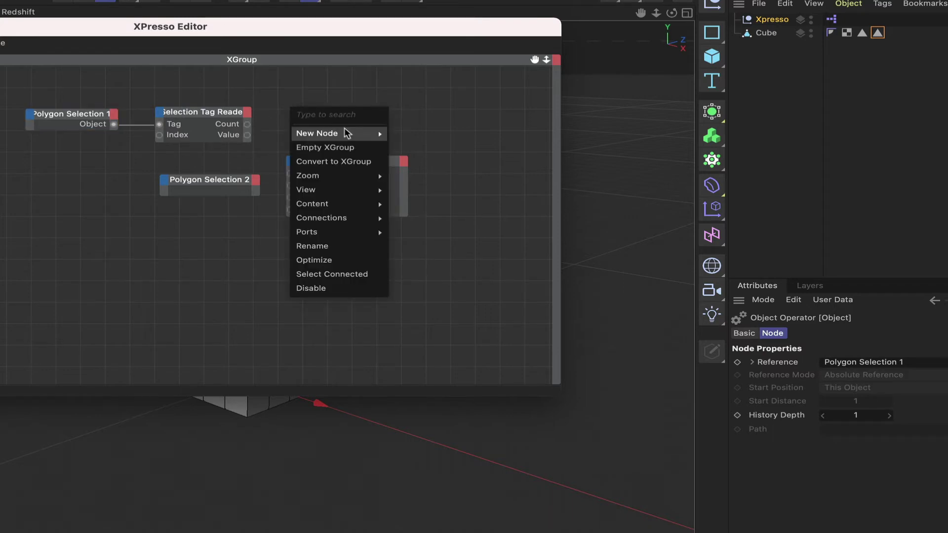
mouse_move(344, 133)
mouse_move(419, 132)
mouse_move(499, 132)
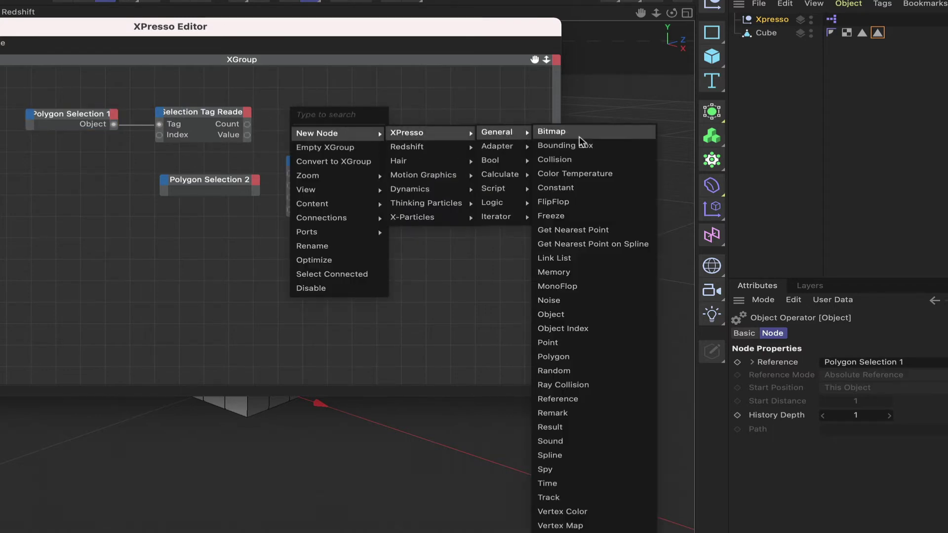
left_click(583, 427)
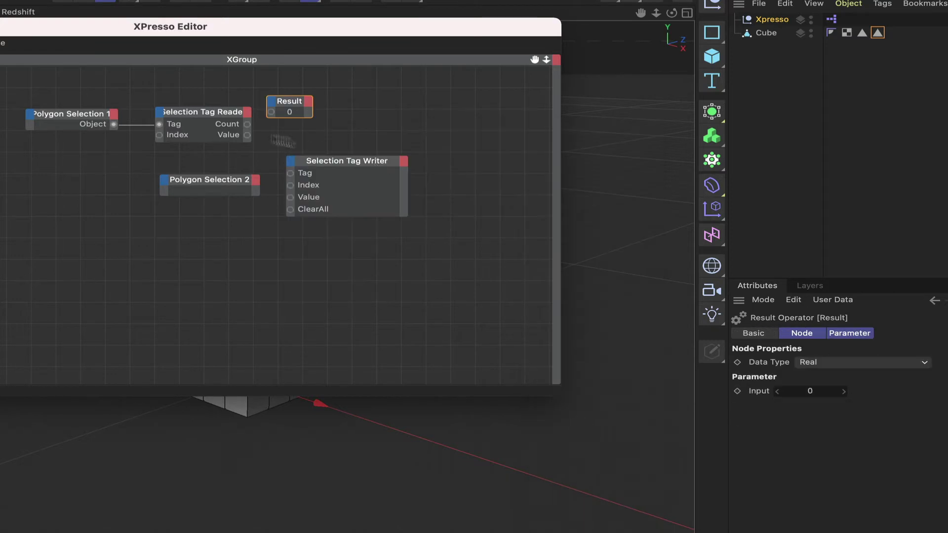
left_click_drag(249, 130, 304, 103)
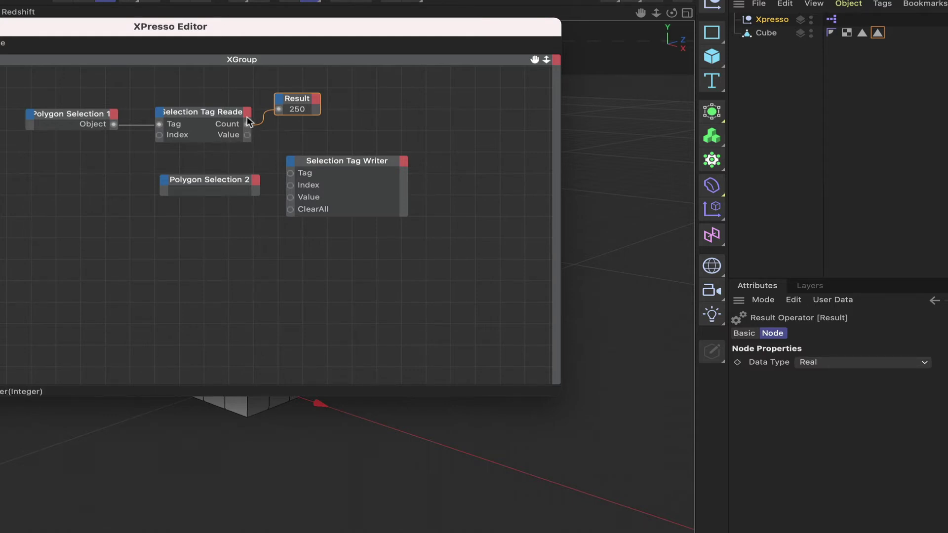
- Check the port information of the Selection Tag Reader's Value output
right_click(247, 135)
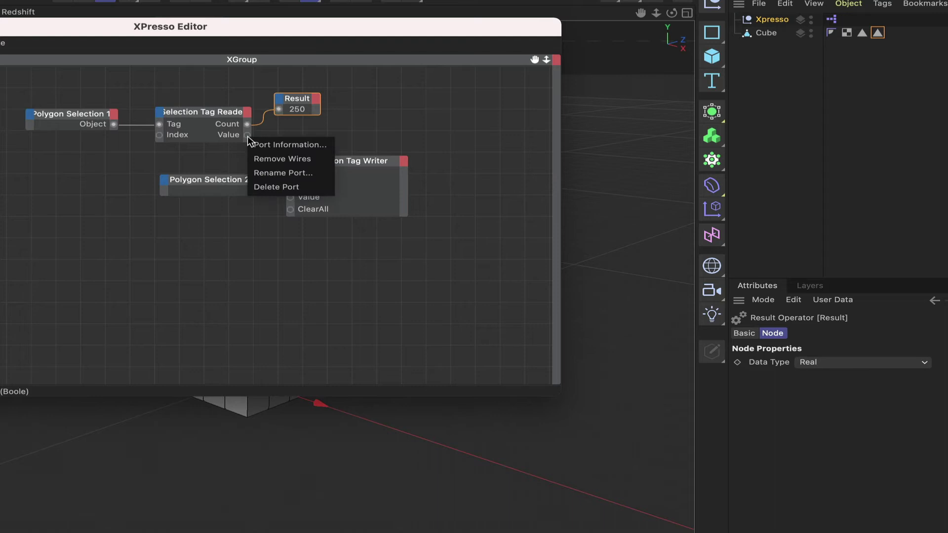
left_click(276, 144)
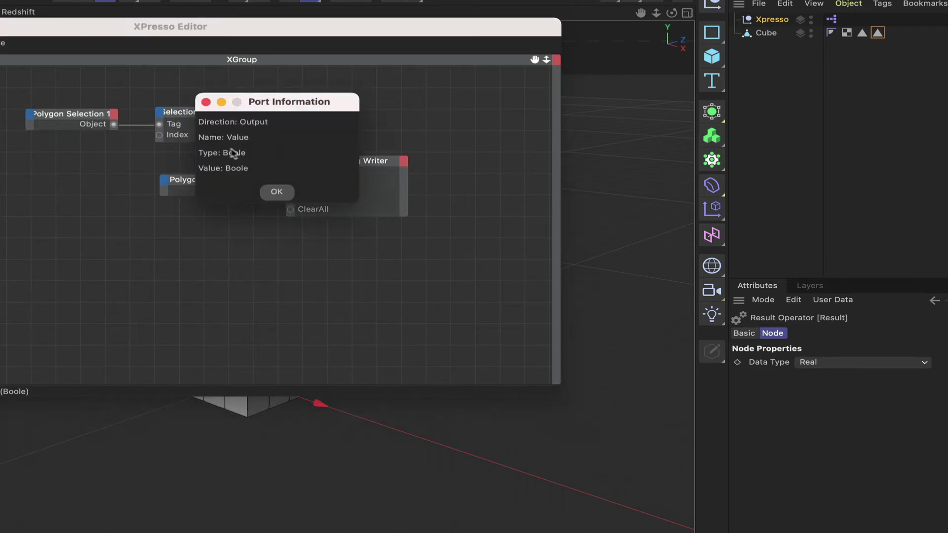
left_click(276, 192)
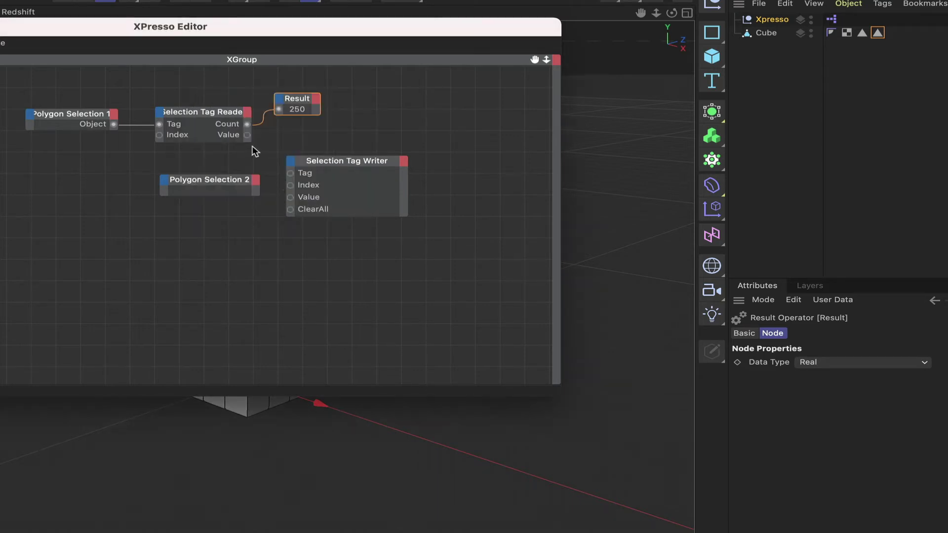
- Inspect the Polygon Selection 1 tag's attributes and the cube's polygons in the viewport
left_click_drag(345, 32, 282, 302)
left_click(862, 33)
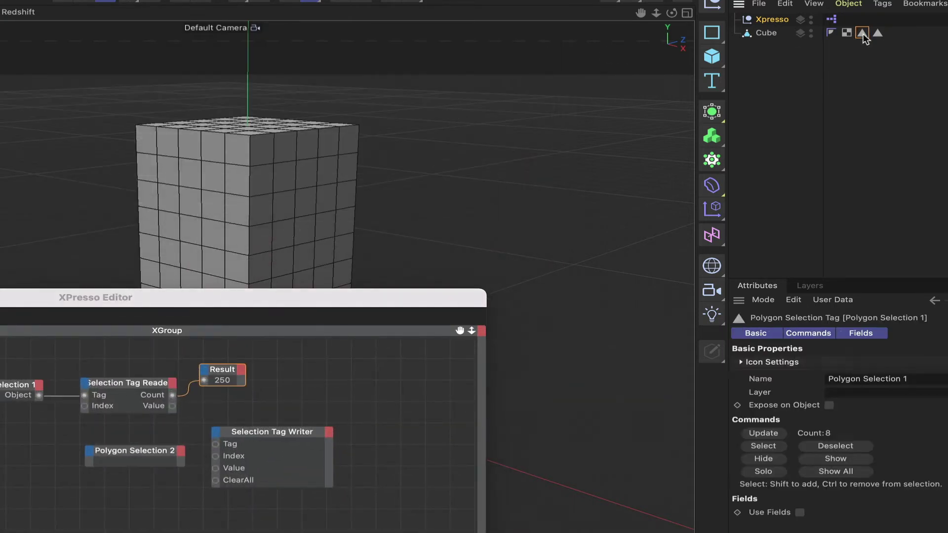
left_click(770, 35)
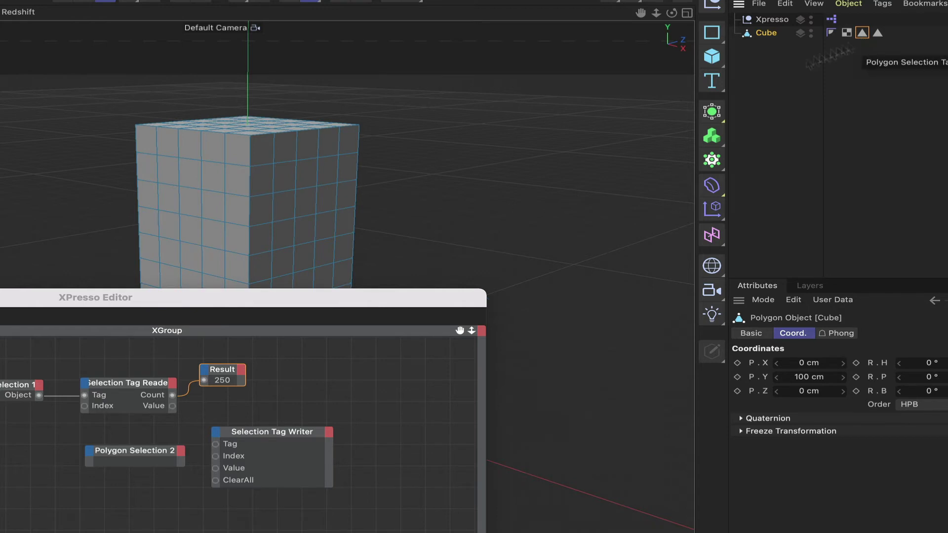
left_click_drag(407, 303, 399, 425)
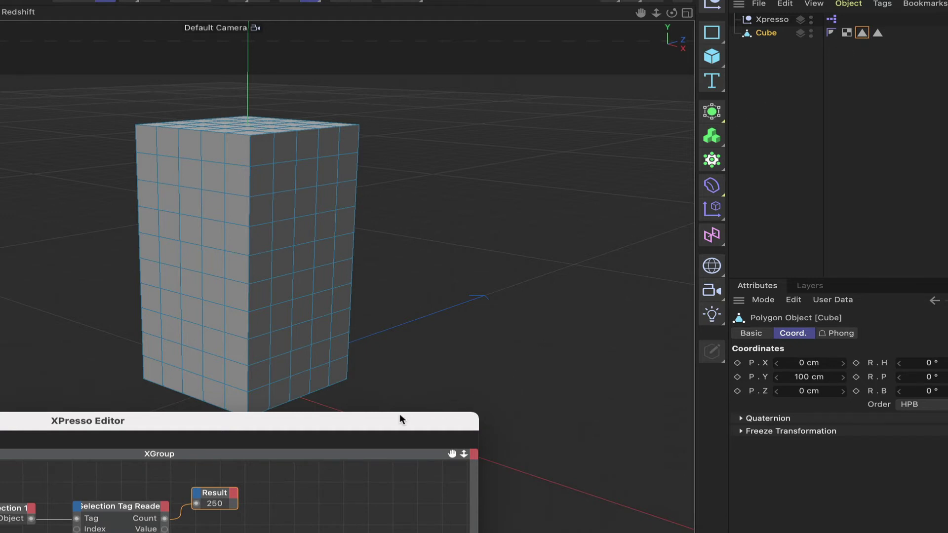
left_click_drag(398, 413, 445, 207)
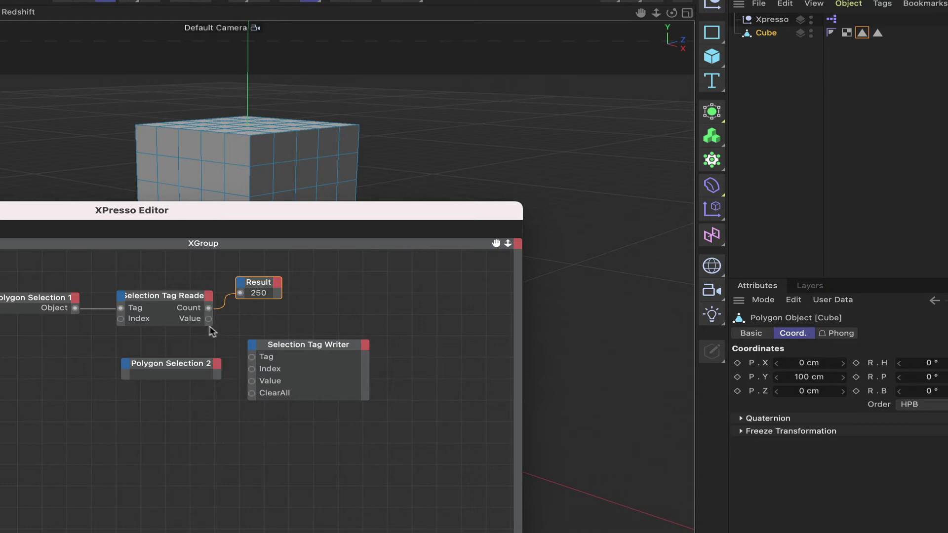
- Wire the Selection Tag Reader's Value to the Selection Tag Writer's Value, and an Object output from Polygon Selection 2 to the Writer's Tag input
left_click_drag(208, 319, 252, 382)
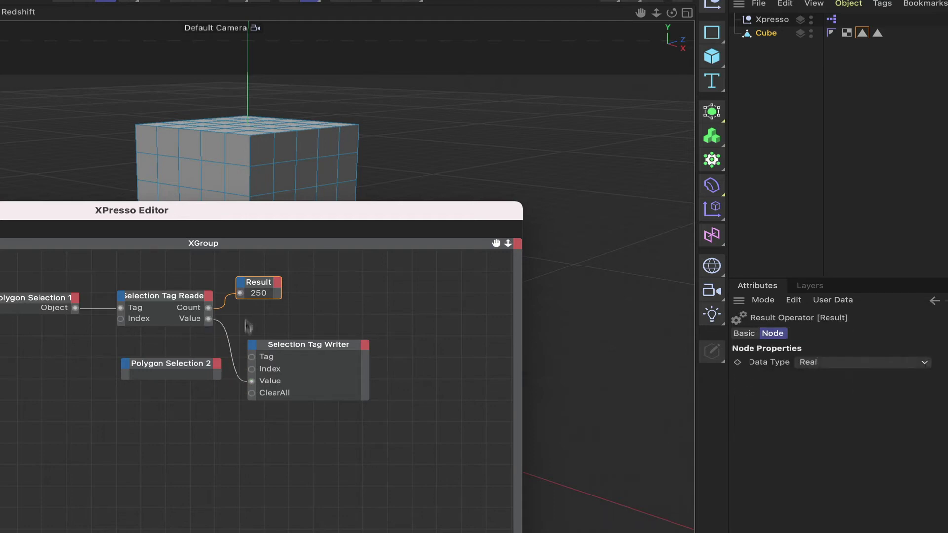
left_click(216, 364)
left_click(233, 400)
left_click_drag(217, 373, 254, 356)
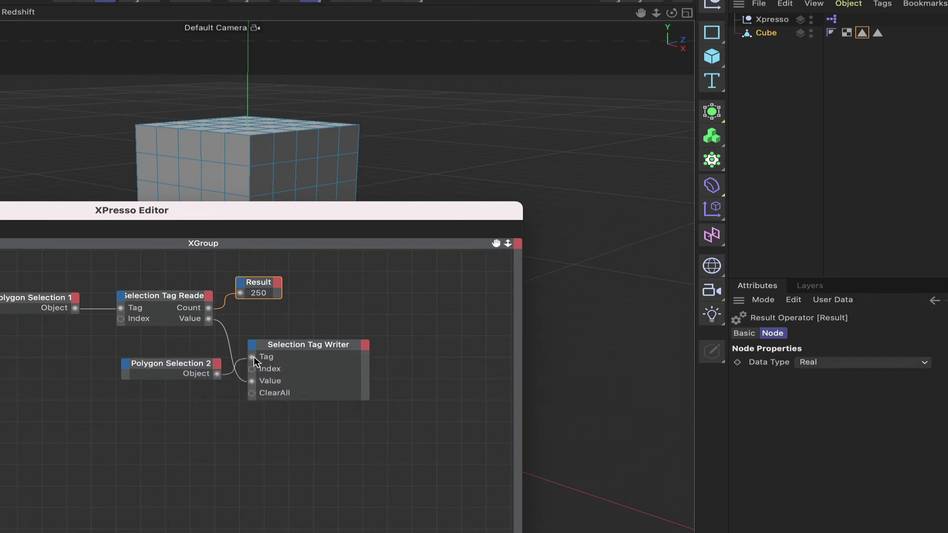
left_click(168, 365)
left_click_drag(189, 366, 161, 350)
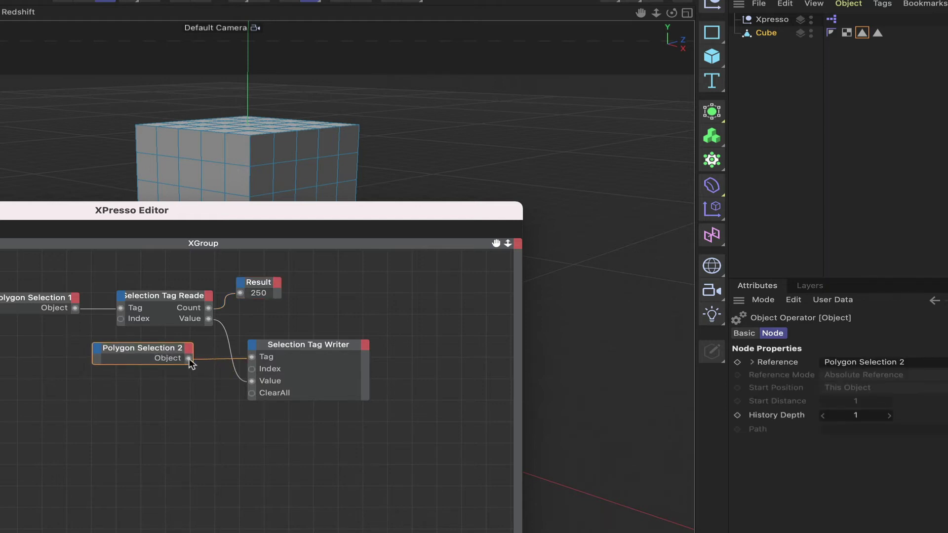
left_click_drag(178, 346, 186, 345)
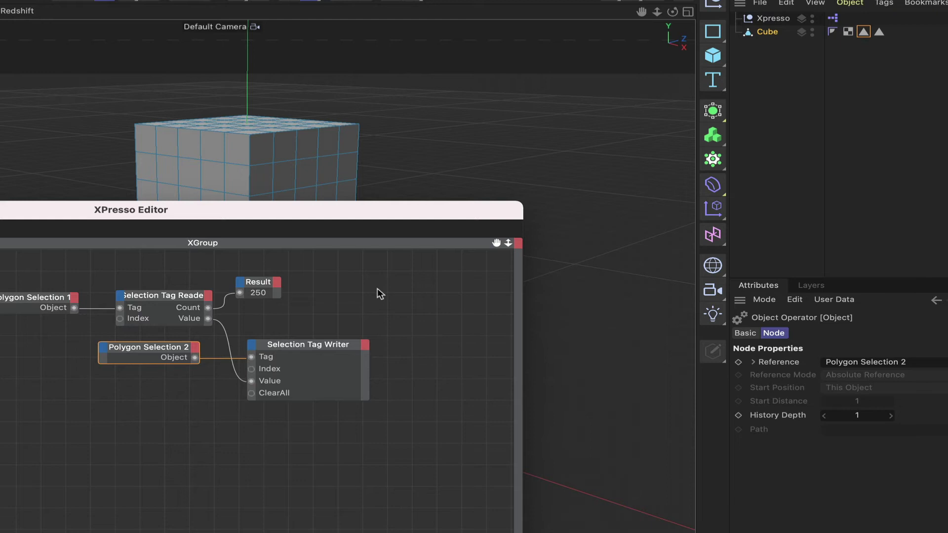
left_click_drag(352, 220, 320, 426)
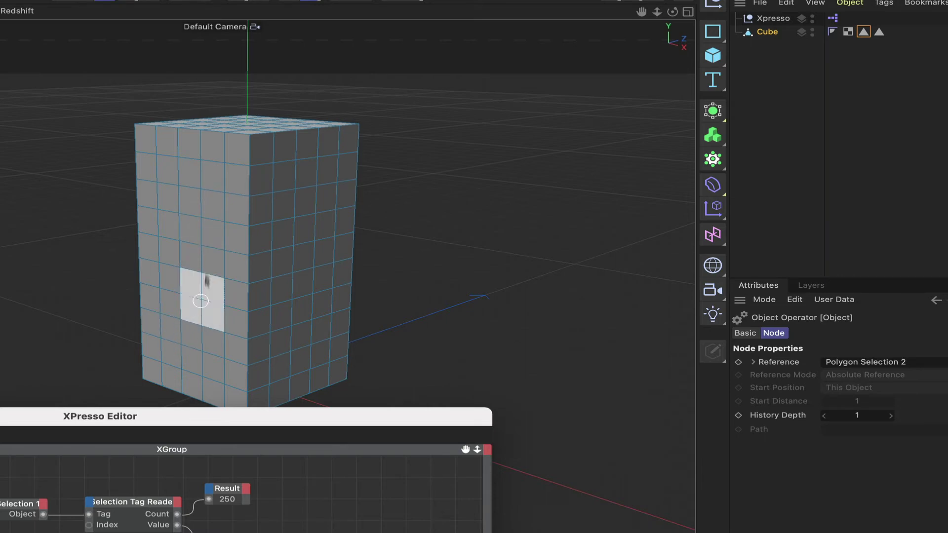
left_click_drag(280, 423, 345, 201)
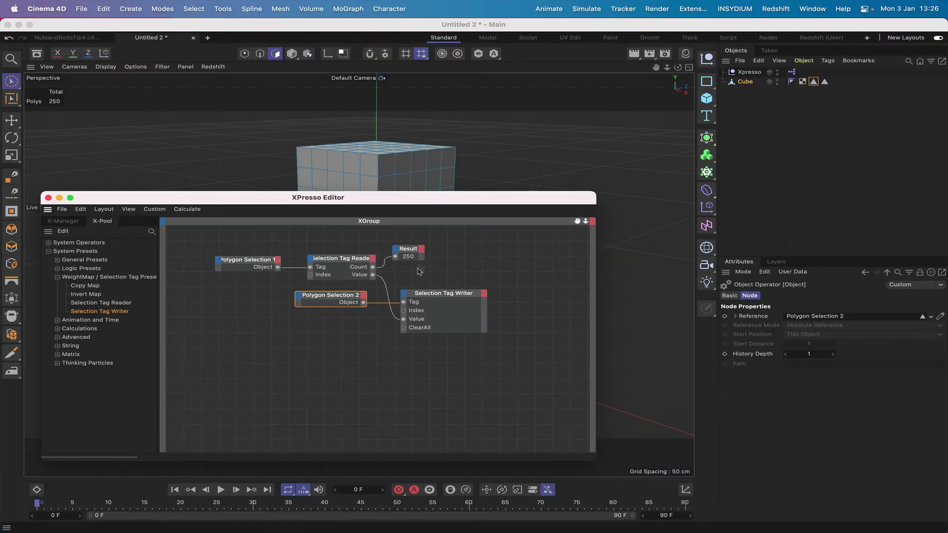
- Create a new material with Color and Reflectance disabled and only the Luminance channel enabled
left_click_drag(447, 203, 355, 369)
left_click(686, 55)
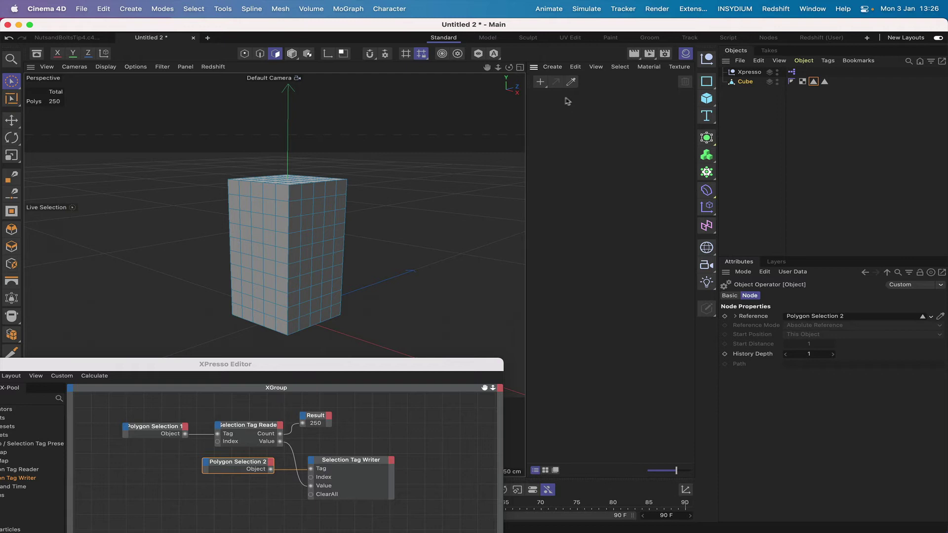
double_click(547, 102)
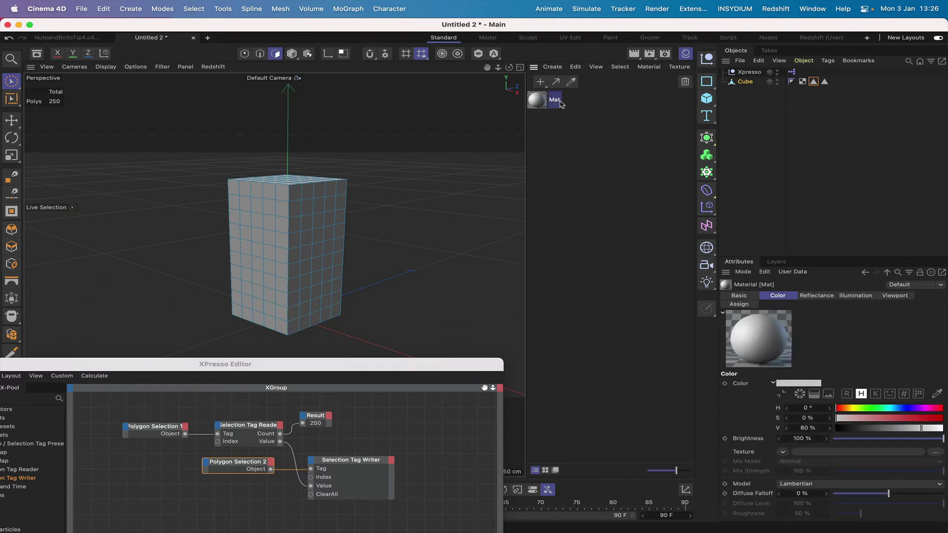
double_click(541, 101)
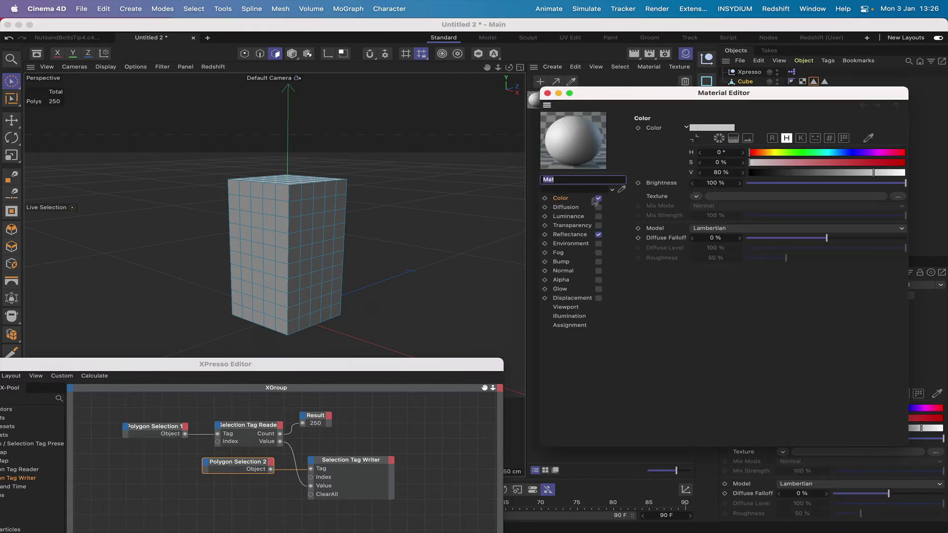
left_click(598, 198)
left_click(599, 235)
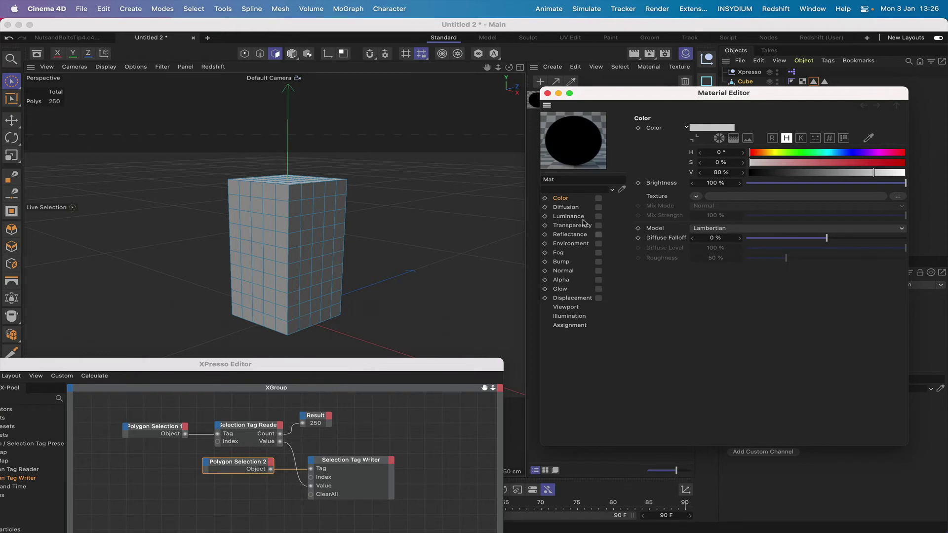
left_click(598, 216)
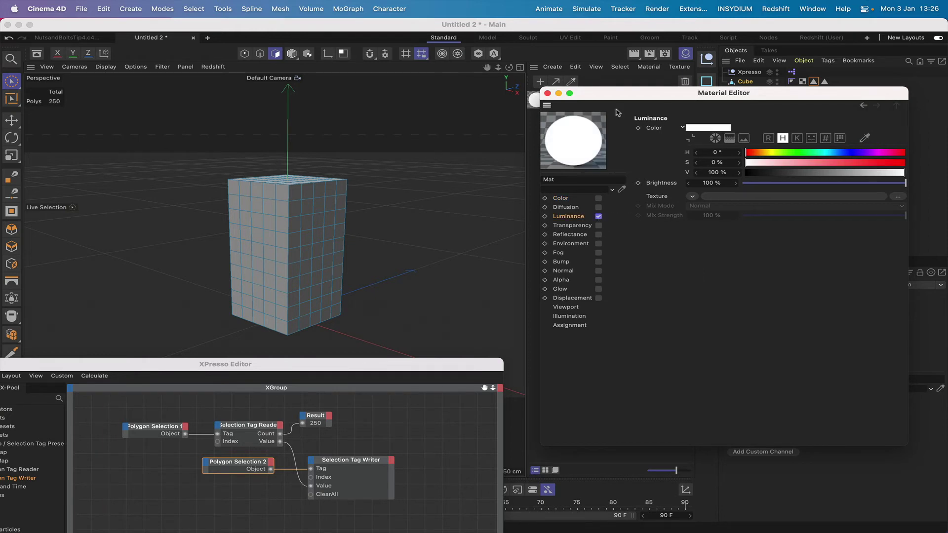
- Tint the material's luminance color pale yellow by lowering the blue value in RGB mode
left_click(768, 139)
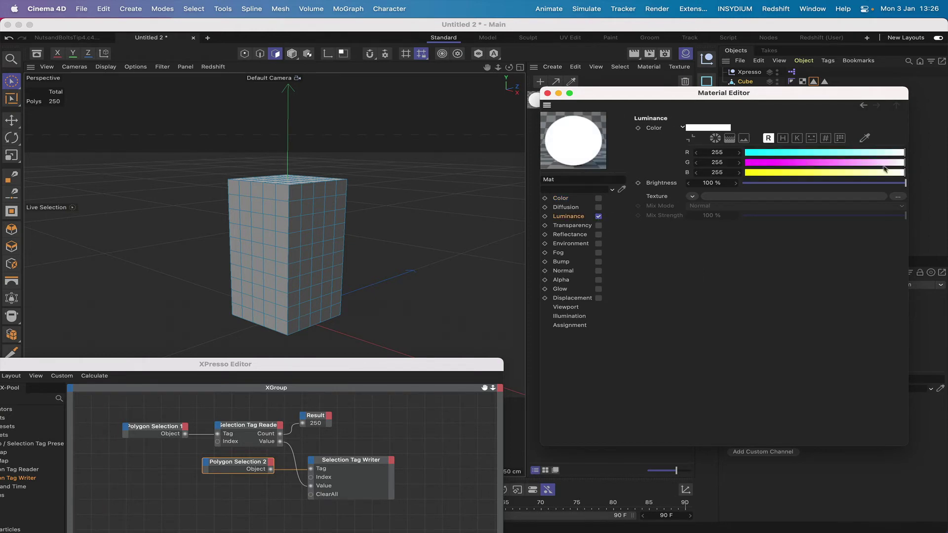
mouse_move(885, 170)
left_mouse_down()
mouse_move(866, 172)
mouse_move(877, 173)
left_mouse_up()
left_click(547, 93)
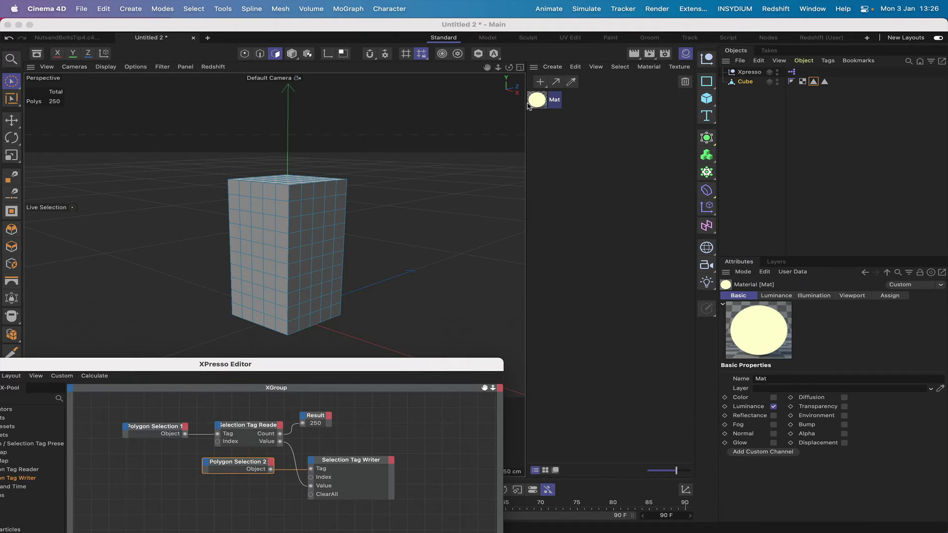
- Apply the pale yellow material to the Cube and restrict it to Polygon Selection 2
left_click_drag(529, 105, 743, 83)
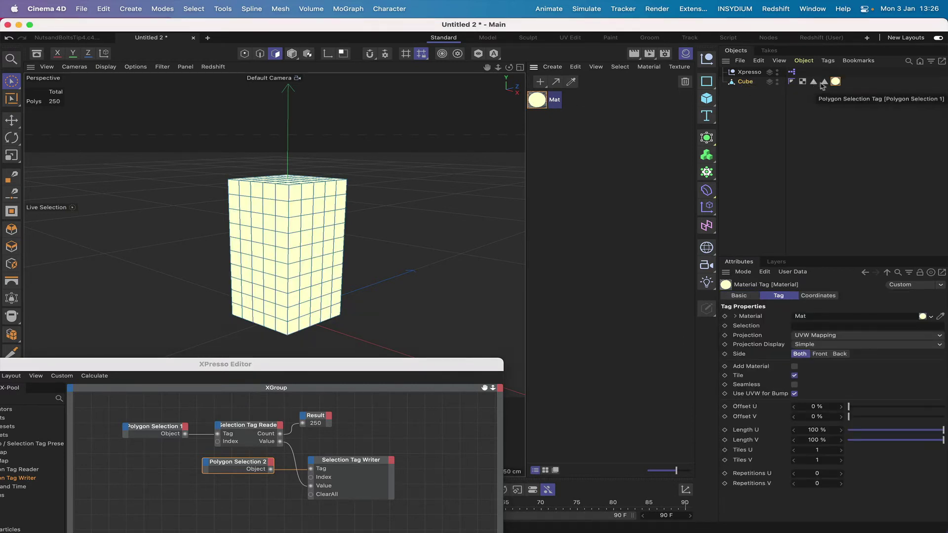
left_click_drag(824, 85, 800, 325)
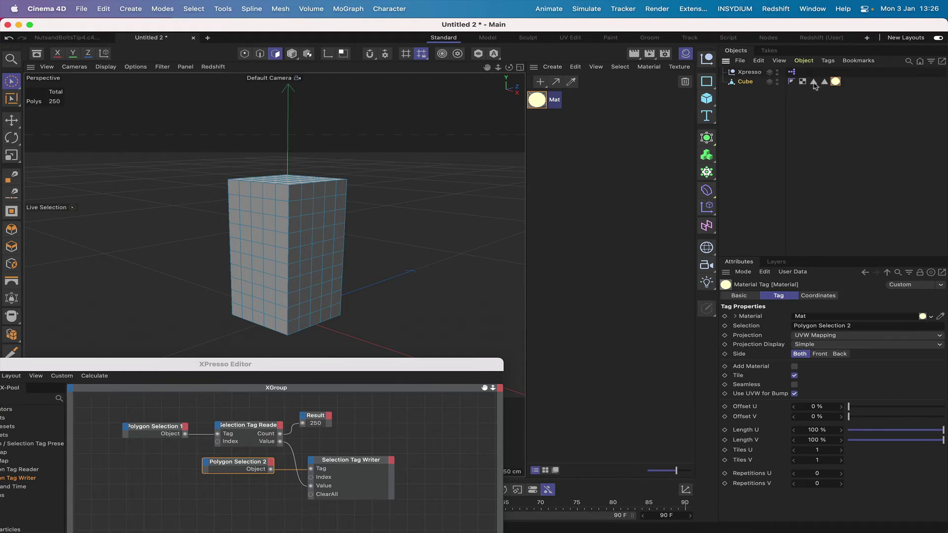
- Add a Time node to the XPresso graph below the Polygon Selection 1 node
left_click_drag(814, 87, 290, 400)
left_click_drag(294, 372, 441, 229)
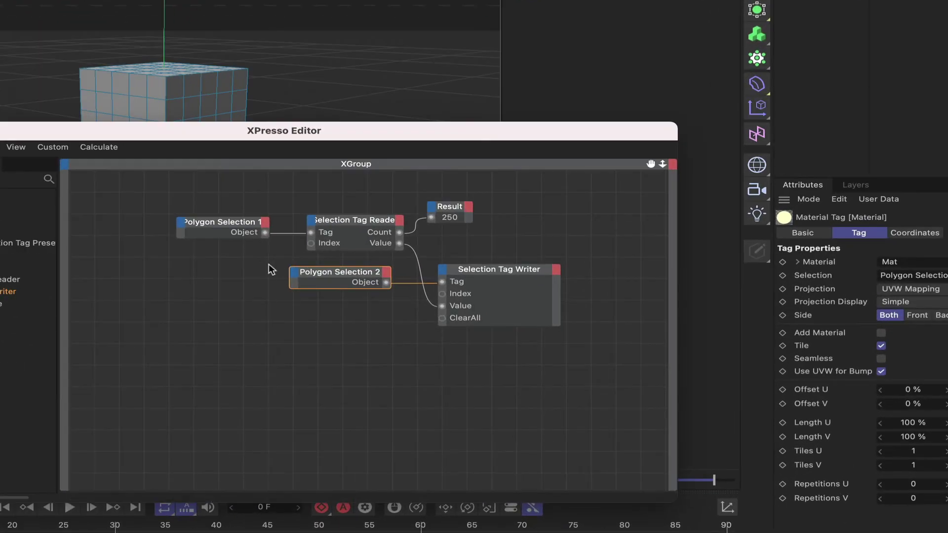
right_click(190, 276)
mouse_move(218, 305)
mouse_move(307, 304)
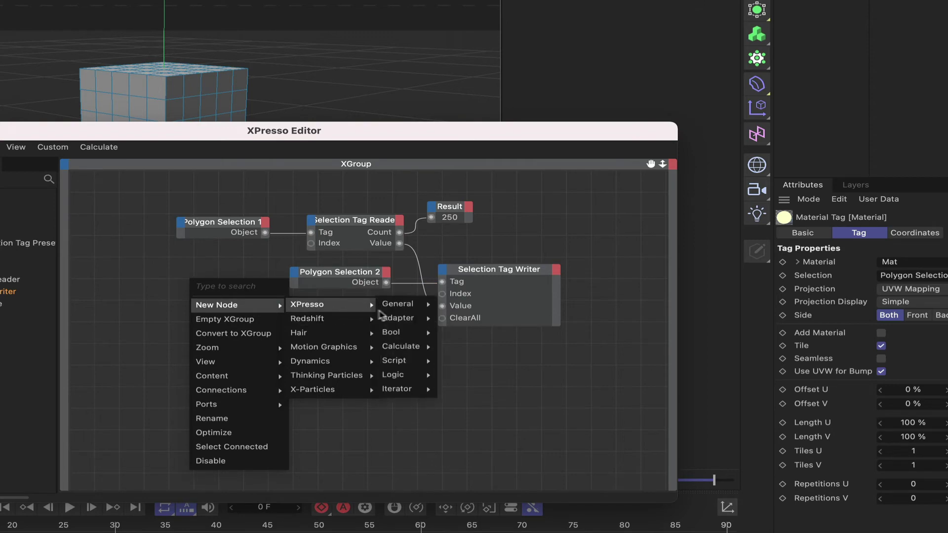
mouse_move(424, 305)
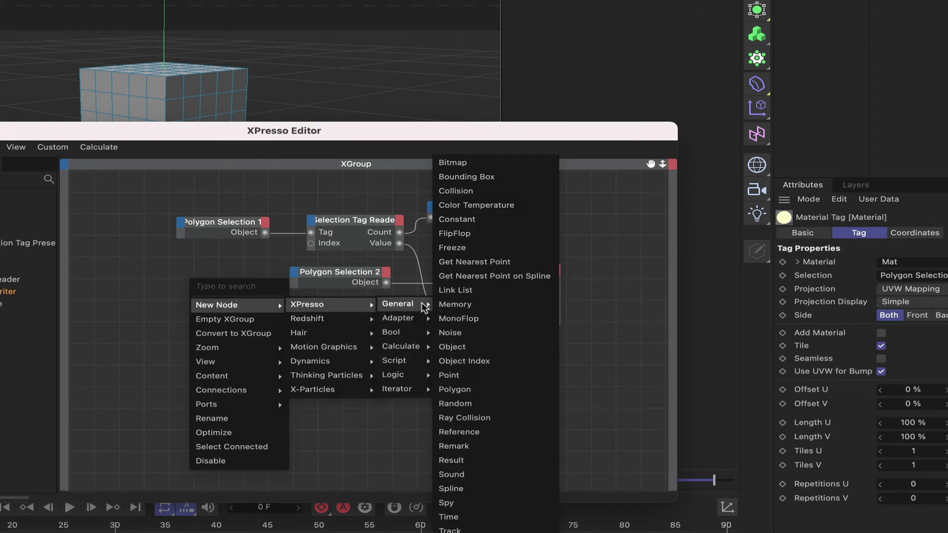
left_click(480, 520)
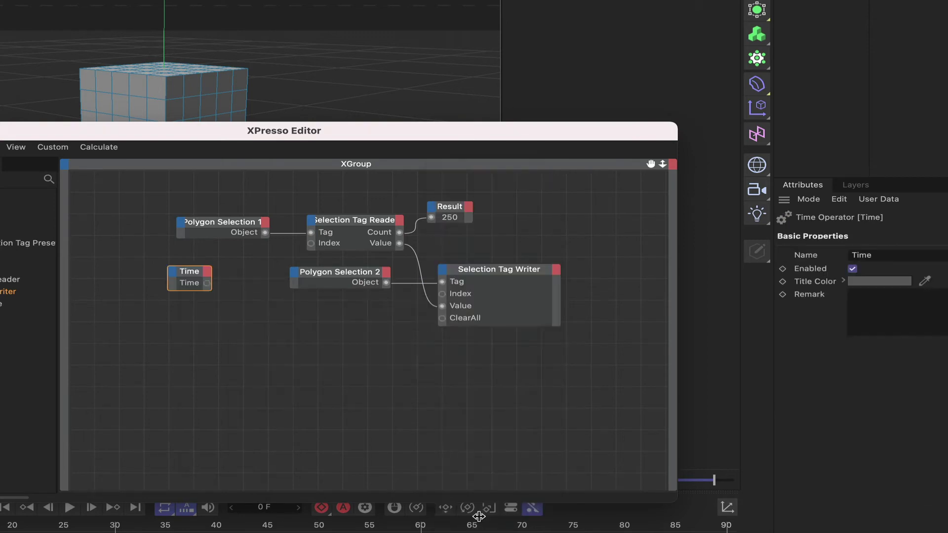
- Replace the Time node's Time output with a Frame output and move the node further away from Polygon Selection 2
right_click(207, 287)
left_click(242, 333)
left_click(208, 273)
left_click(237, 328)
left_click_drag(192, 278, 141, 278)
- Add a Compare node that takes the Time node's Frame as Input 1 and sends its Output to the Selection Tag Writer's ClearAll
right_click(241, 364)
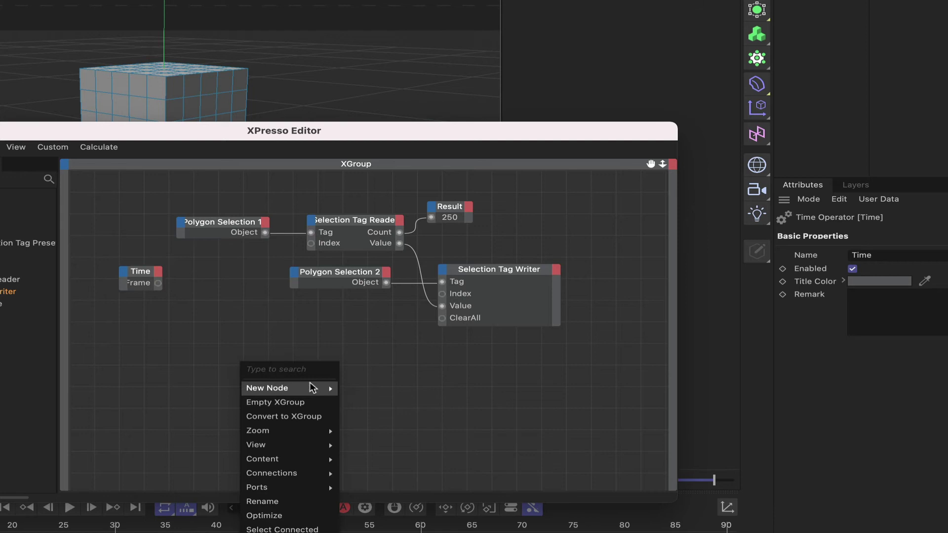
mouse_move(316, 388)
mouse_move(388, 391)
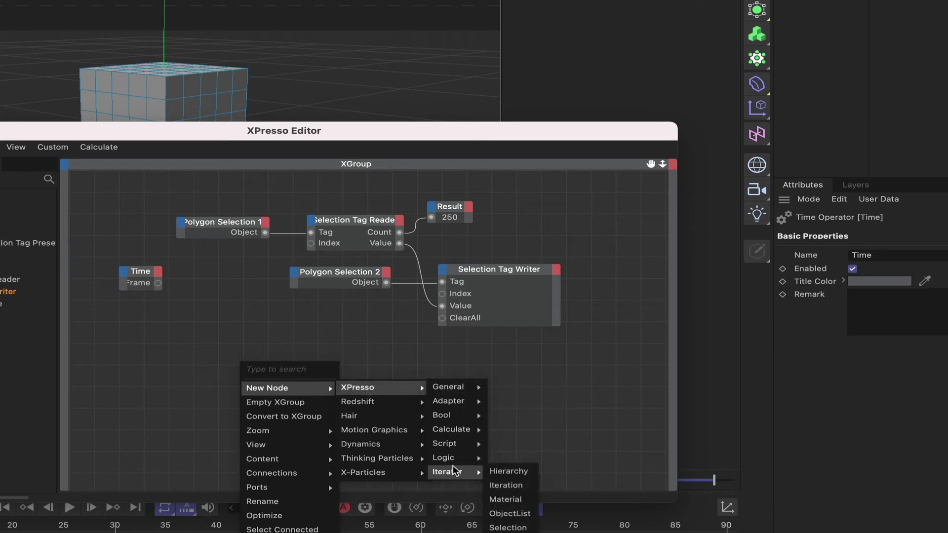
mouse_move(443, 458)
left_click(516, 458)
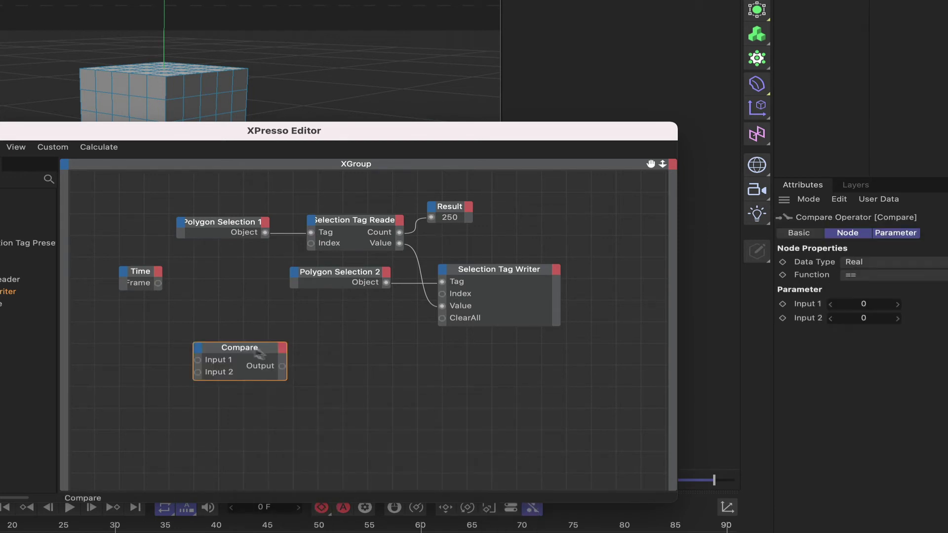
left_click_drag(256, 351, 330, 349)
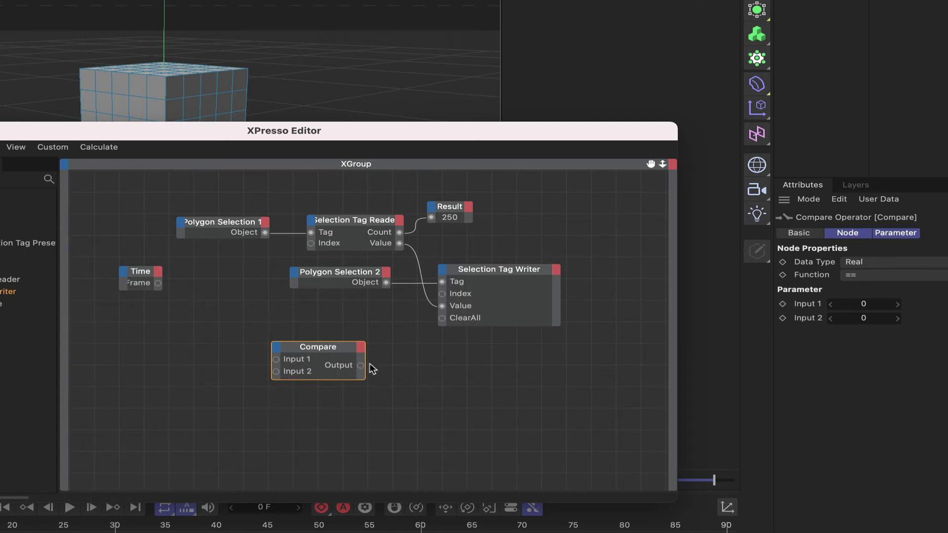
left_click_drag(158, 283, 276, 359)
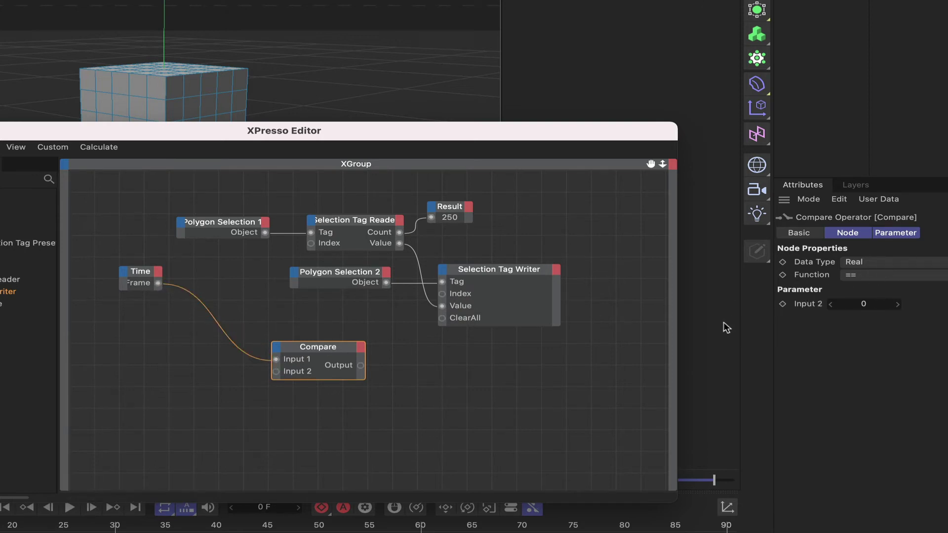
left_click_drag(361, 365, 443, 318)
- Connect the Time node's Frame output to the Index inputs of the Selection Tag Reader and Writer, and close the XPresso Editor
left_click_drag(158, 284, 312, 244)
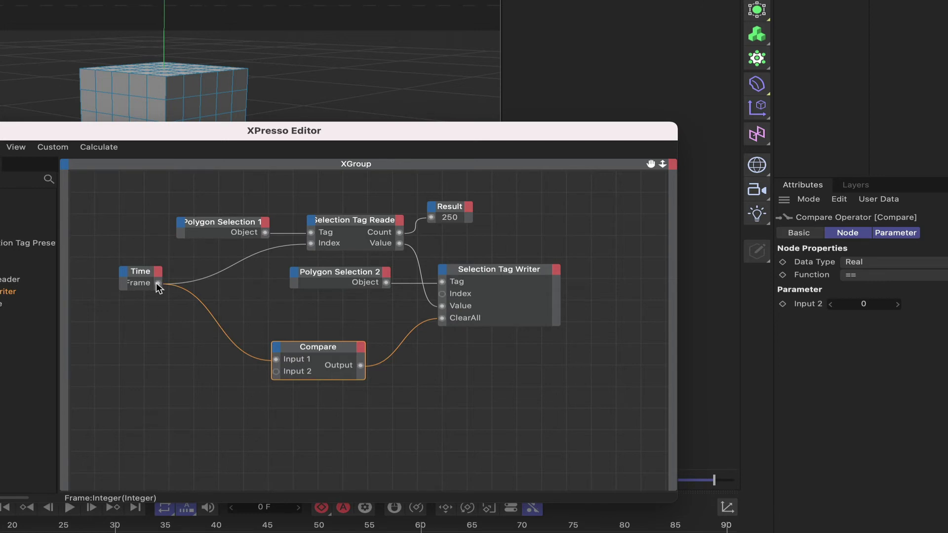
left_click_drag(158, 286, 442, 294)
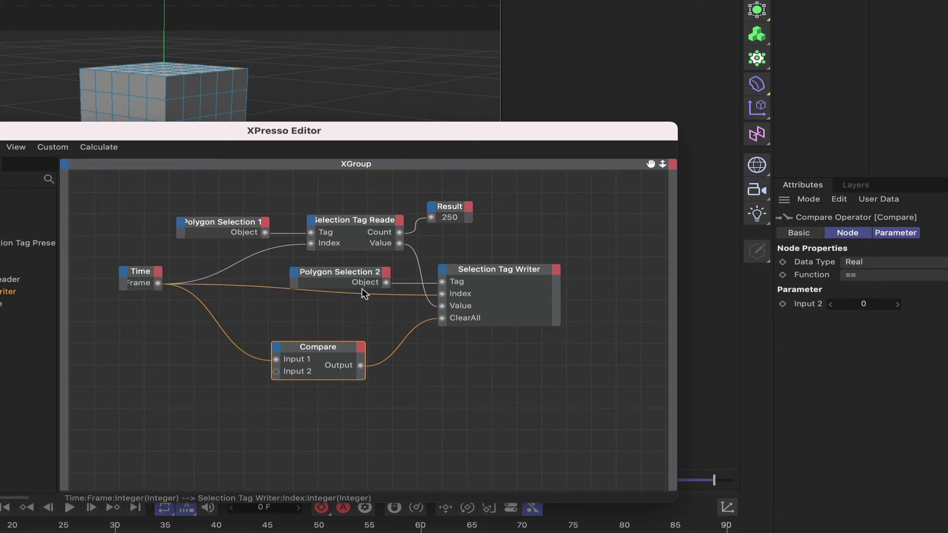
left_click_drag(357, 272, 358, 266)
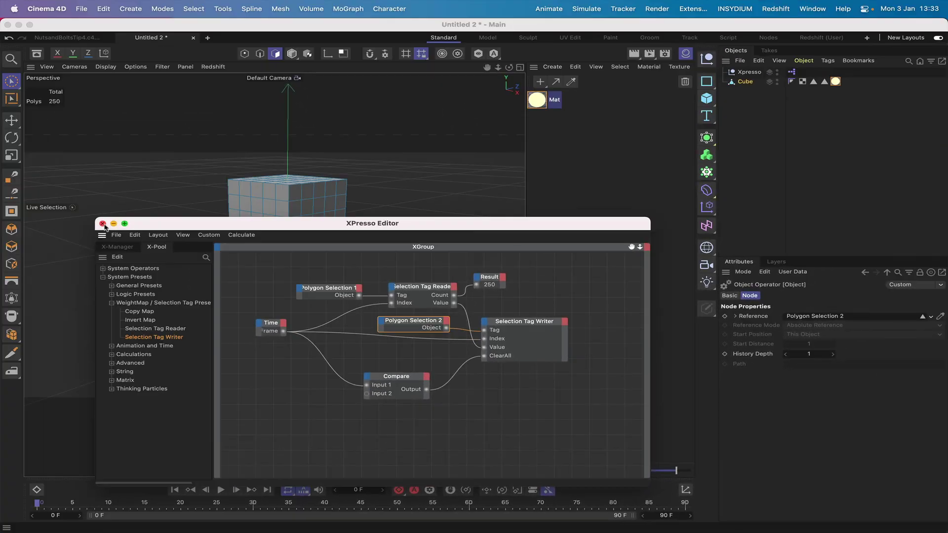
left_click(102, 223)
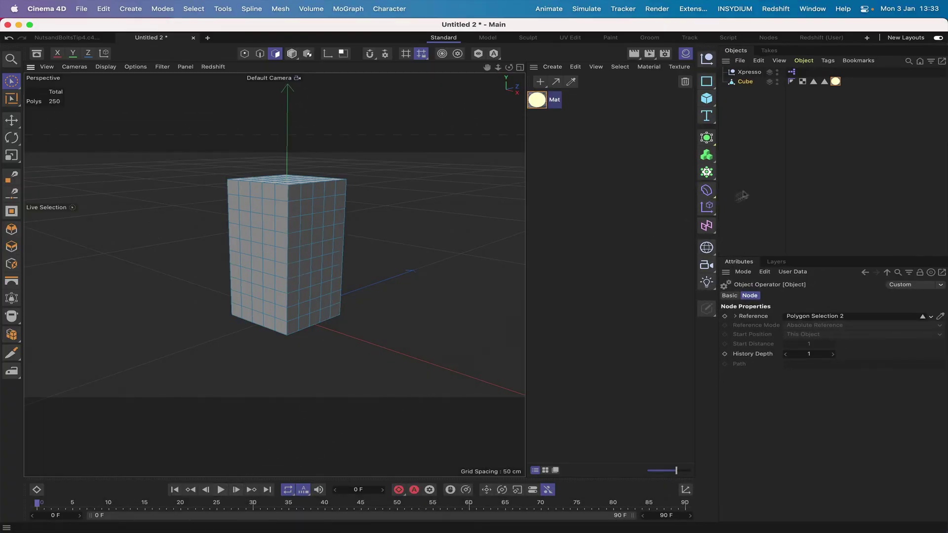
- Select the Polygon Selection 2 tag, play the animation to check the windows lighting up, and return to the first frame
left_click(824, 82)
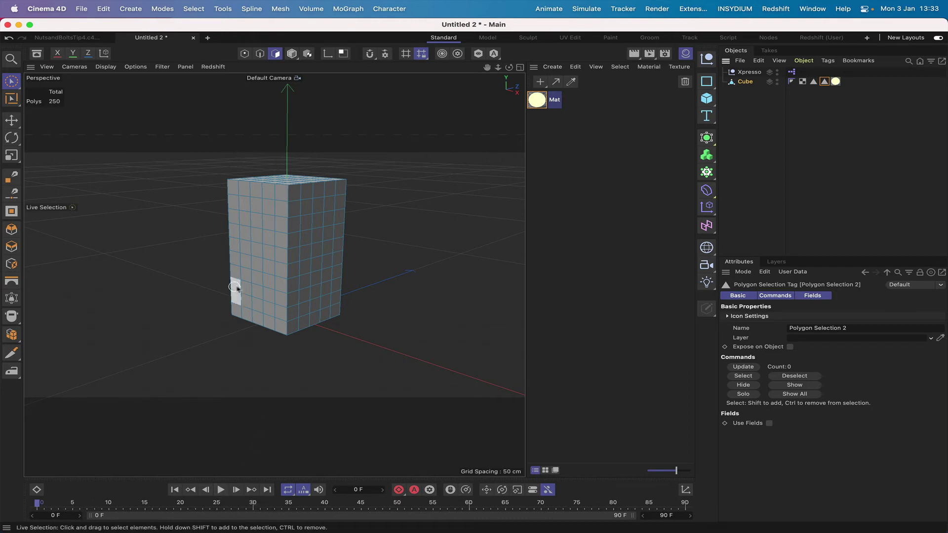
left_click(221, 490)
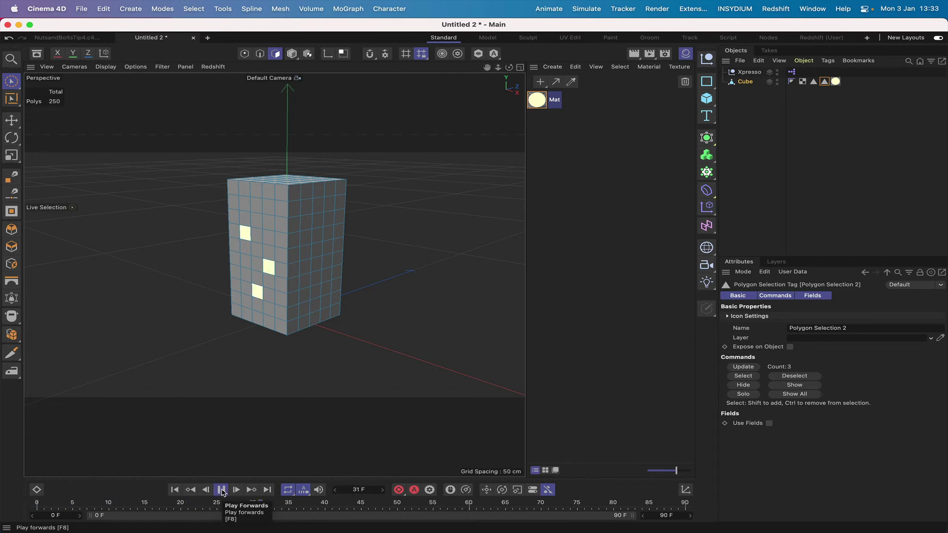
left_click(221, 489)
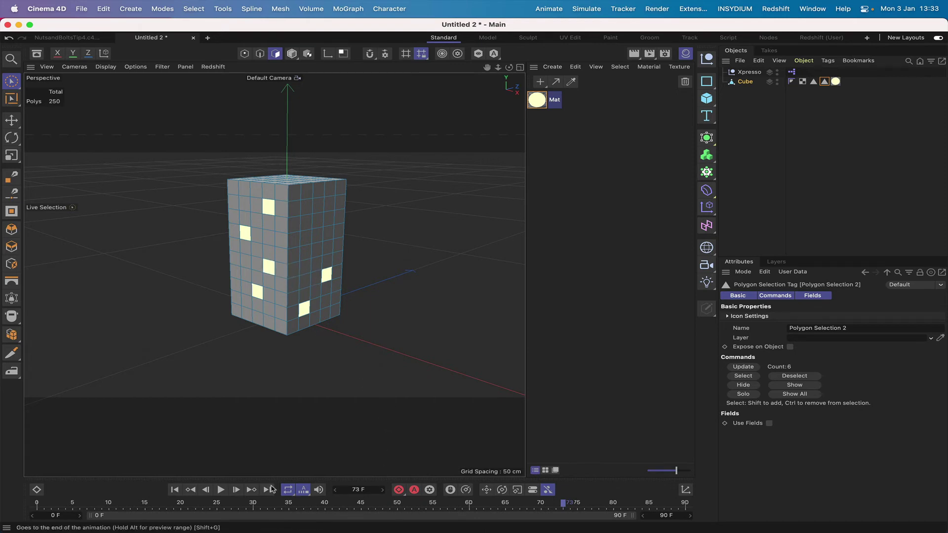
left_click(176, 490)
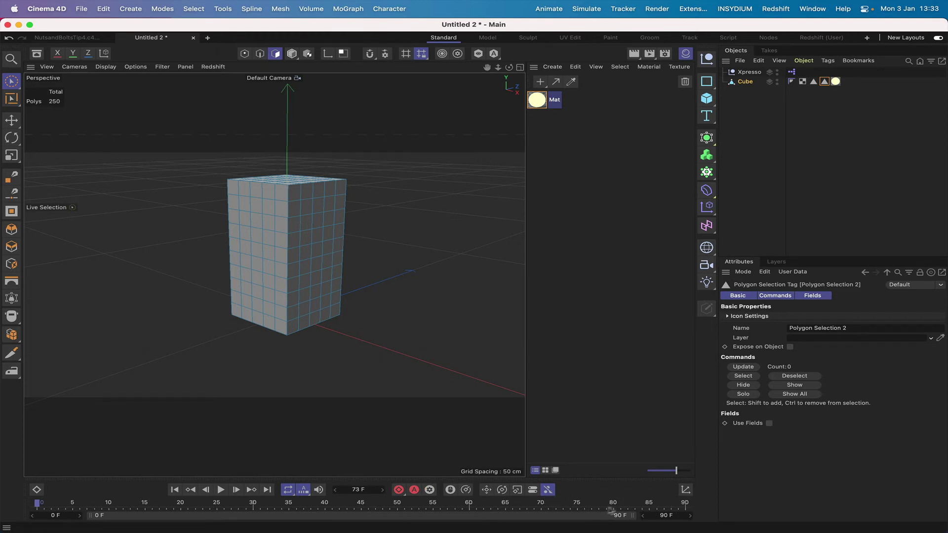
- Extend the timeline to 200 frames, play the animation to check the windows, and return to the first frame
left_click(662, 516)
key("Return")
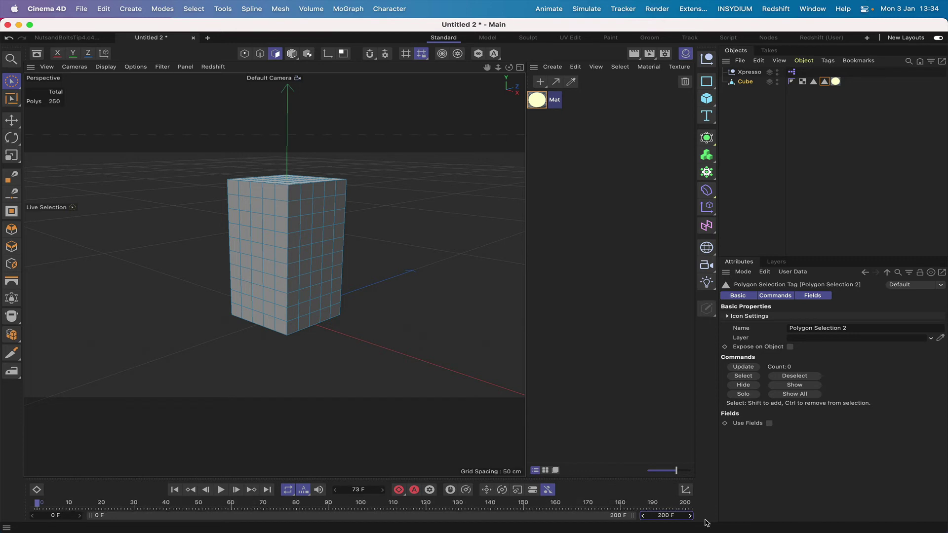
left_click(222, 490)
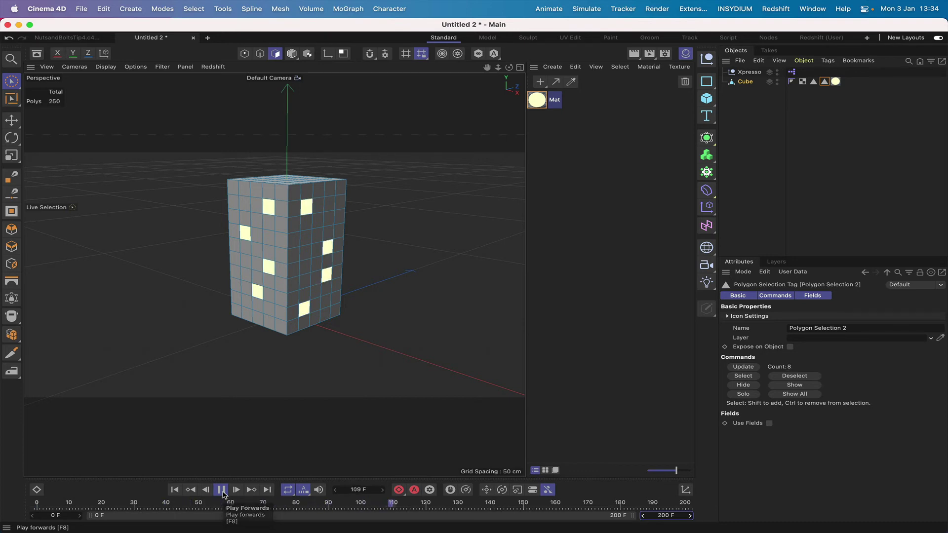
left_click(222, 493)
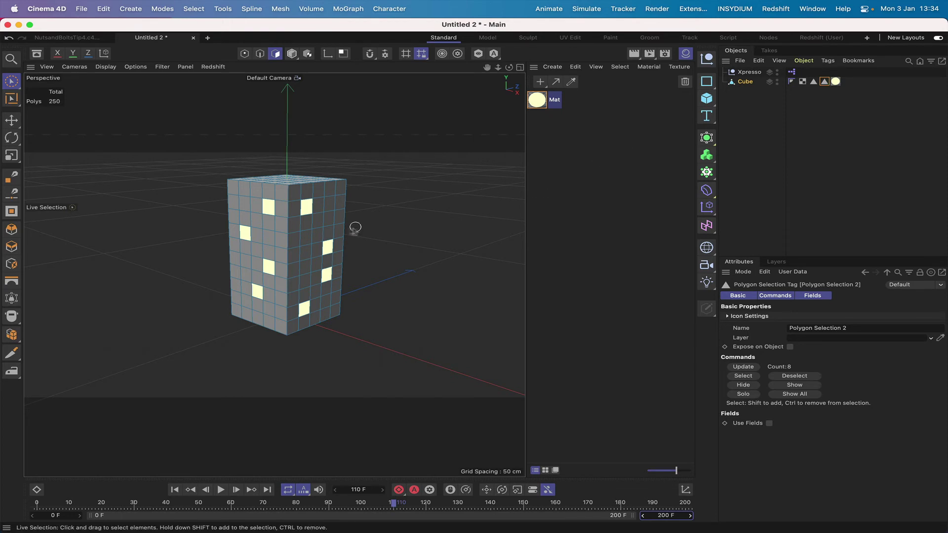
left_click(174, 489)
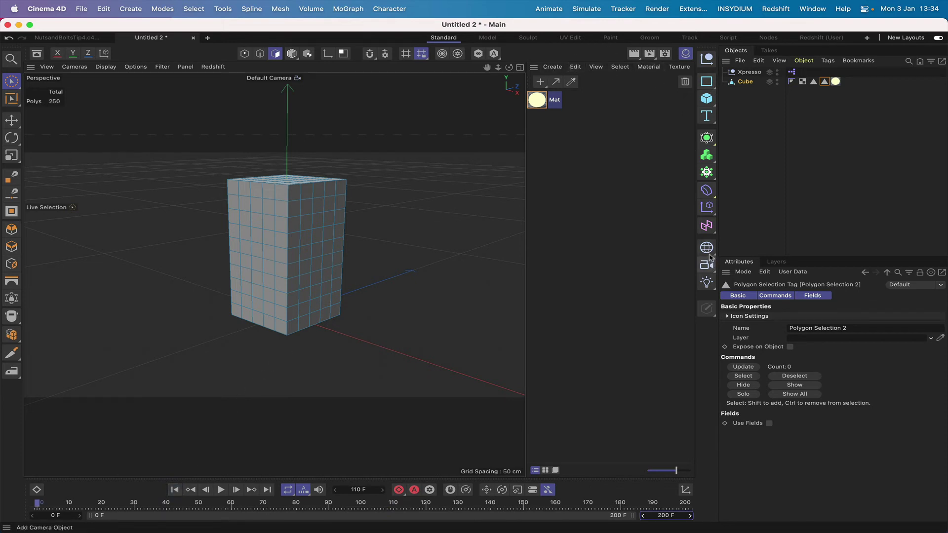
- Add a light above and in front of the tower block at about X 112, Y 283, Z -281 cm
left_click(706, 282)
left_click_drag(286, 267, 287, 74)
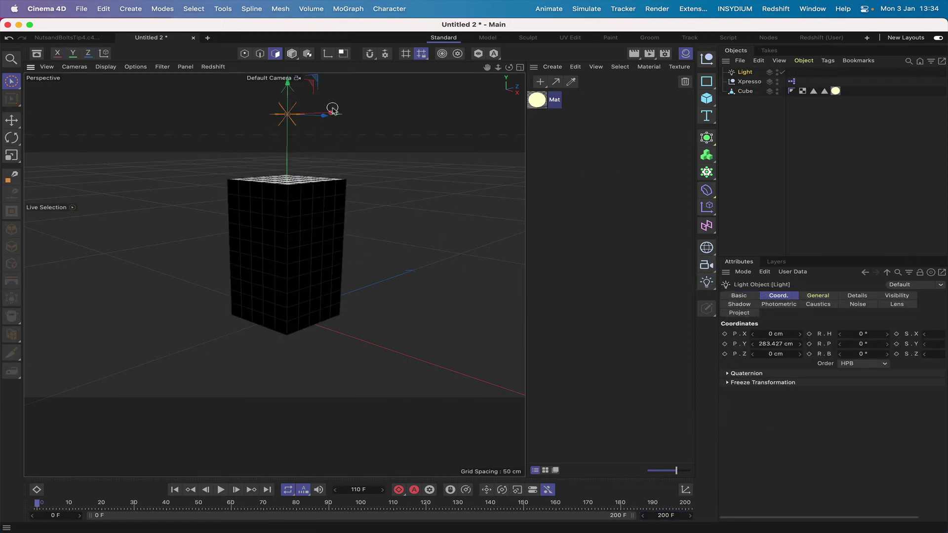
left_click_drag(332, 113, 307, 133)
key("F2")
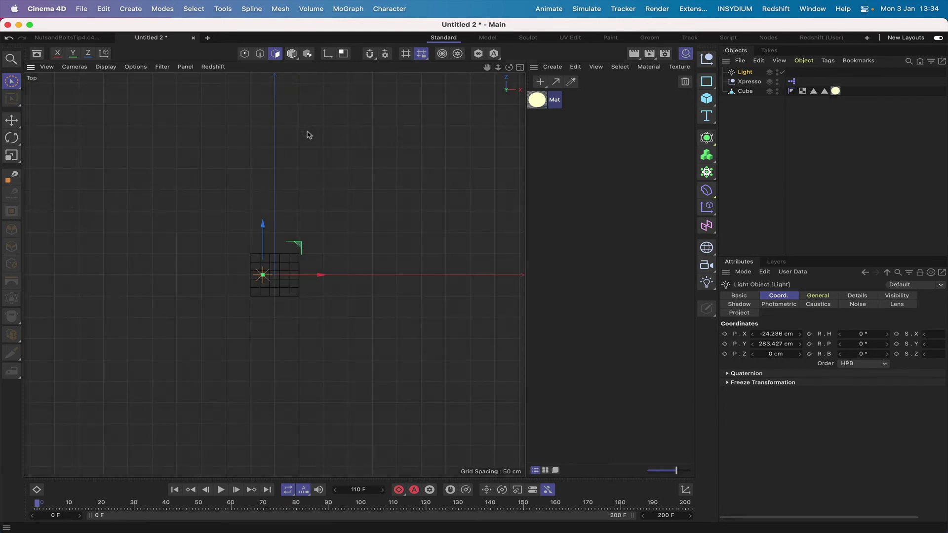
left_click_drag(301, 247, 367, 369)
key("F1")
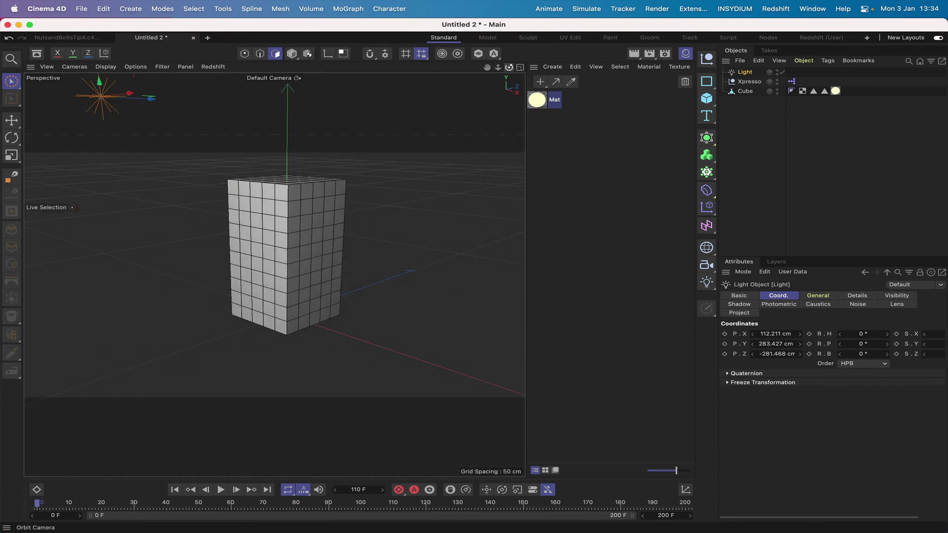
- Add a Floor object beneath the tower block and frame the building from a low angle
left_click_drag(509, 67, 178, 80)
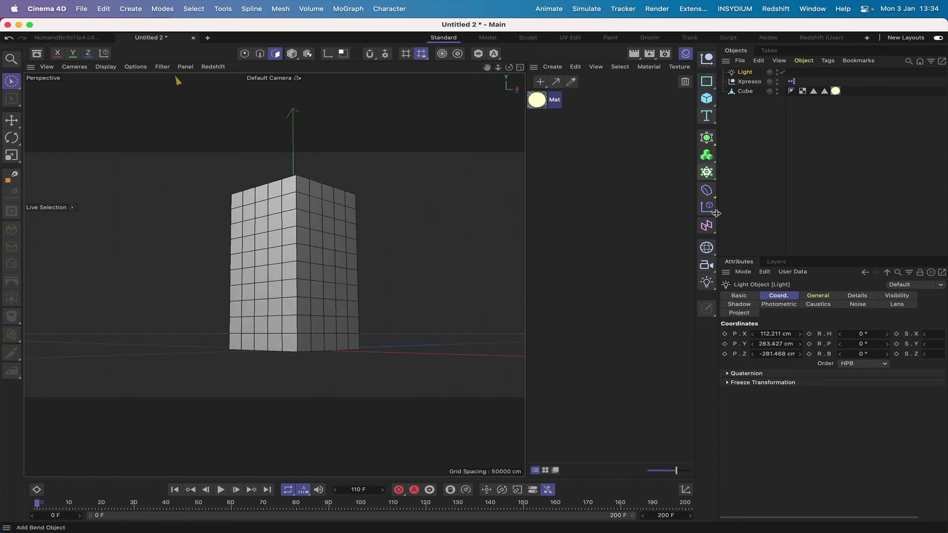
left_click_drag(706, 247, 743, 278)
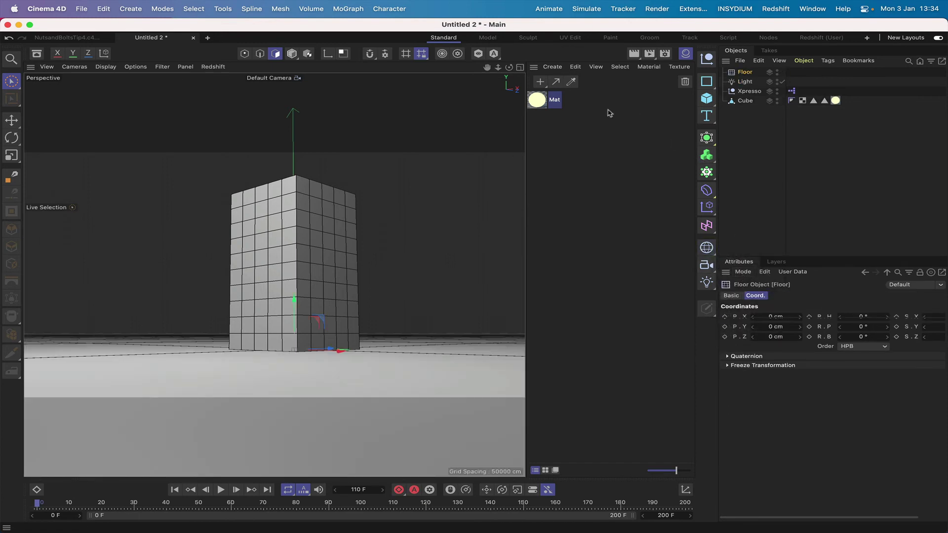
- Tint the light dark blue with RGB 44, 34, 115 and lower its intensity to 81%
left_click(746, 82)
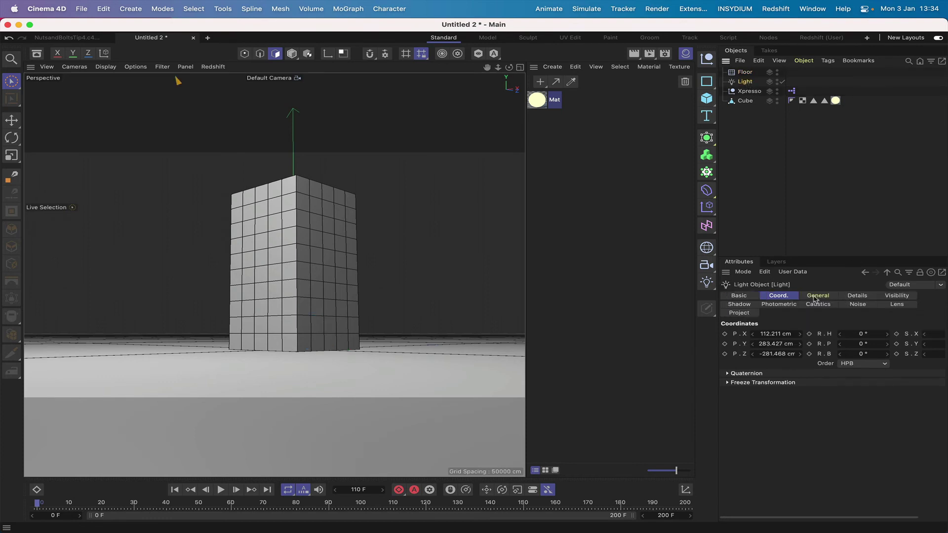
left_click(814, 297)
left_click(859, 353)
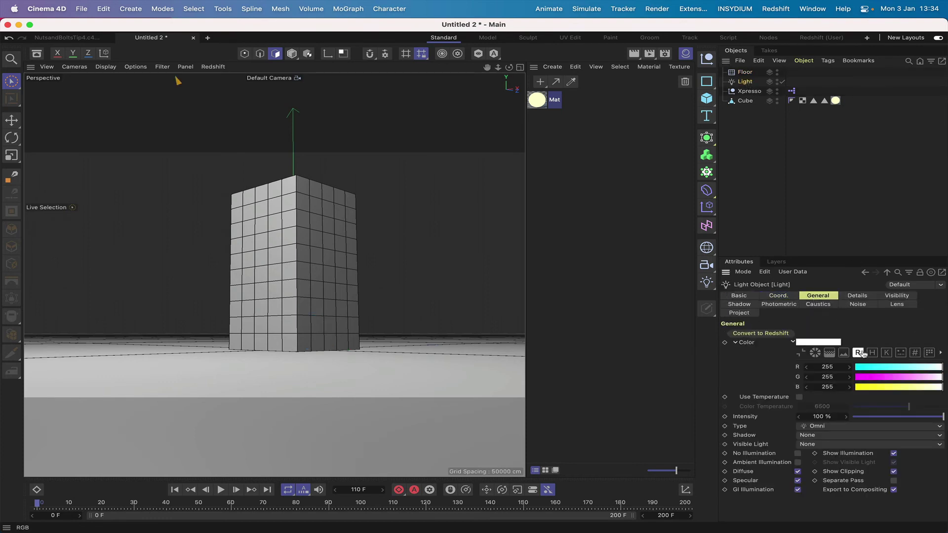
left_click(885, 368)
left_click(877, 378)
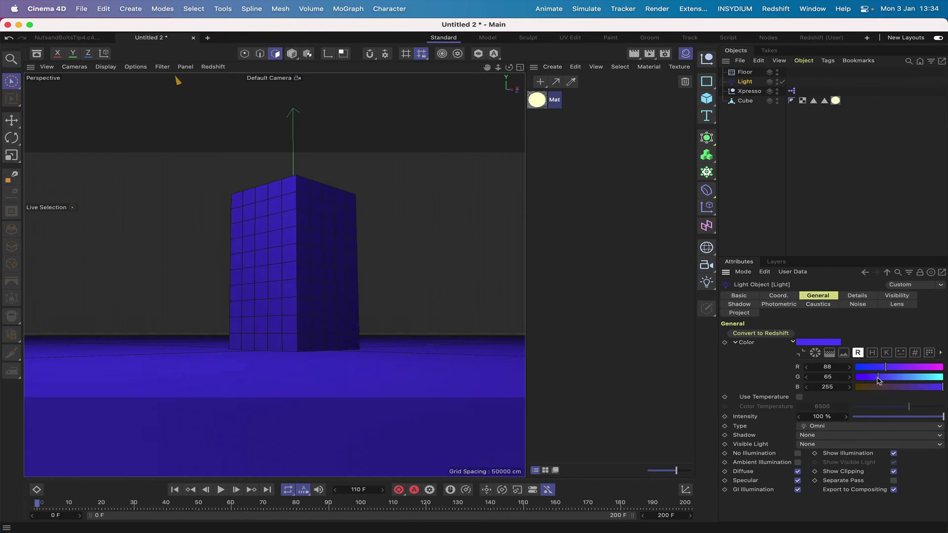
left_click(901, 387)
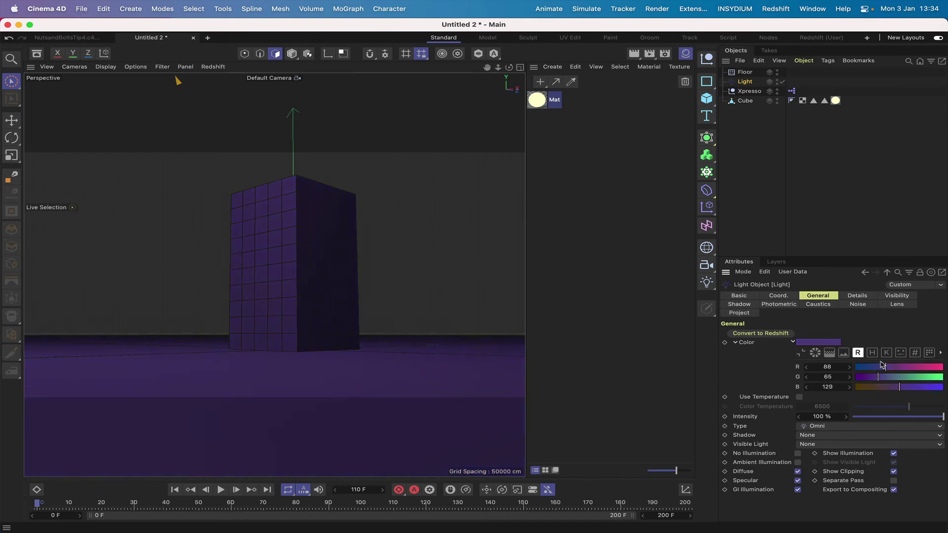
left_click(934, 387)
left_click(870, 366)
left_click(867, 377)
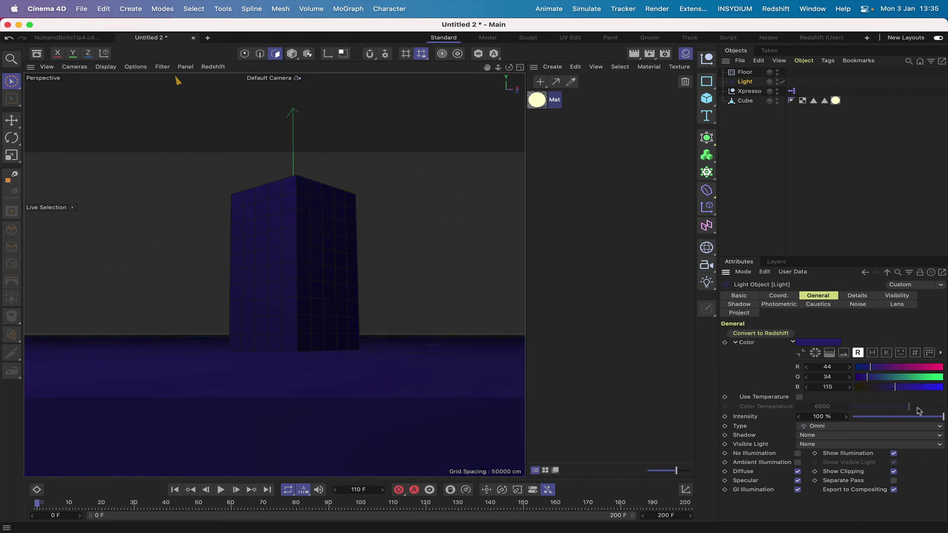
left_click_drag(943, 417, 935, 417)
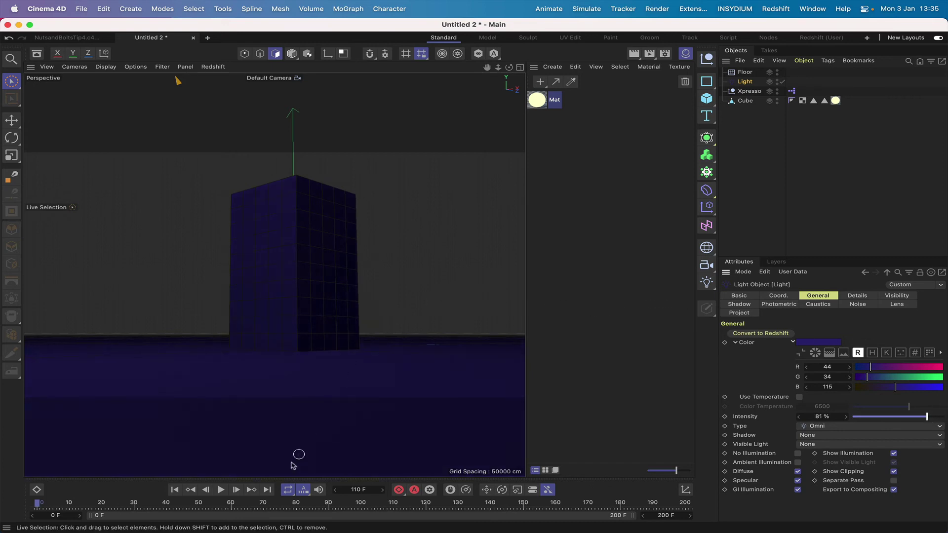
- Play the animation from the first frame to check the windows under the blue light, stopping at frame 170
left_click(175, 489)
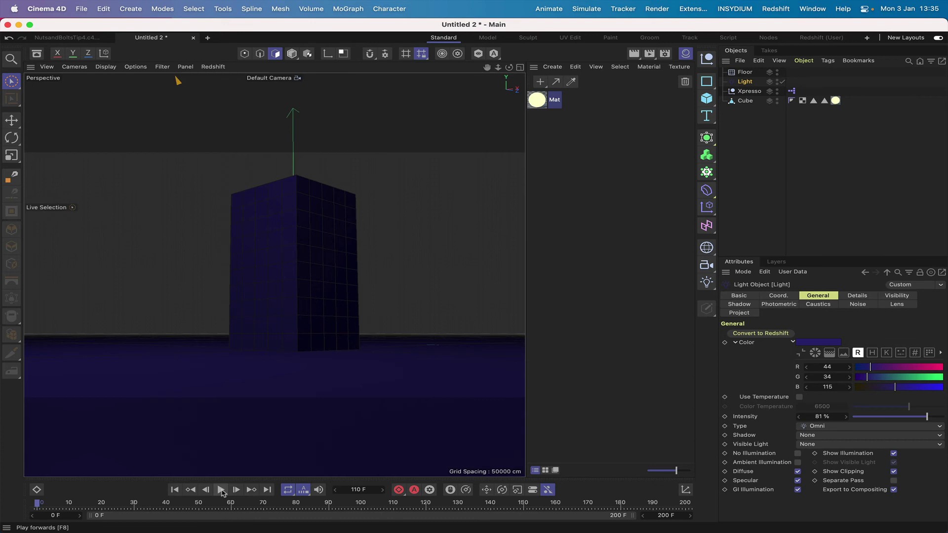
left_click(220, 489)
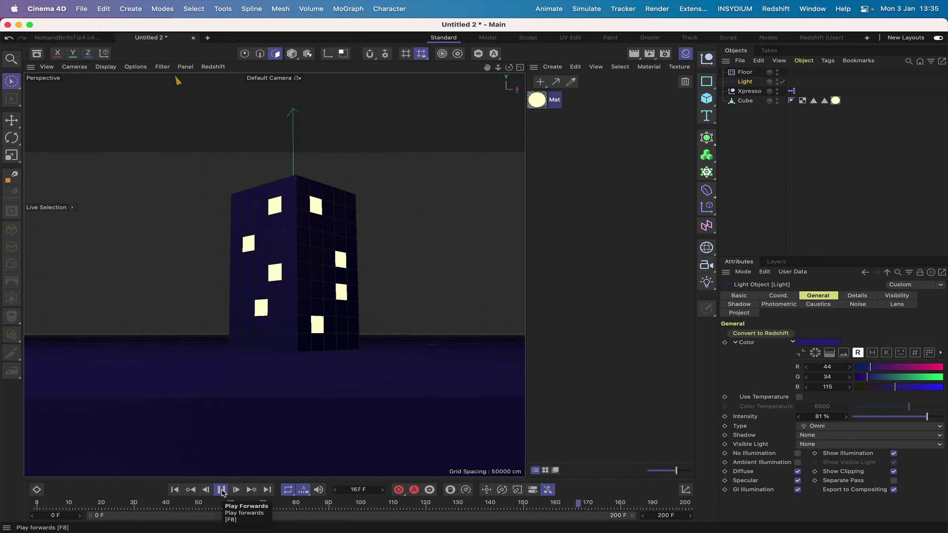
left_click(221, 490)
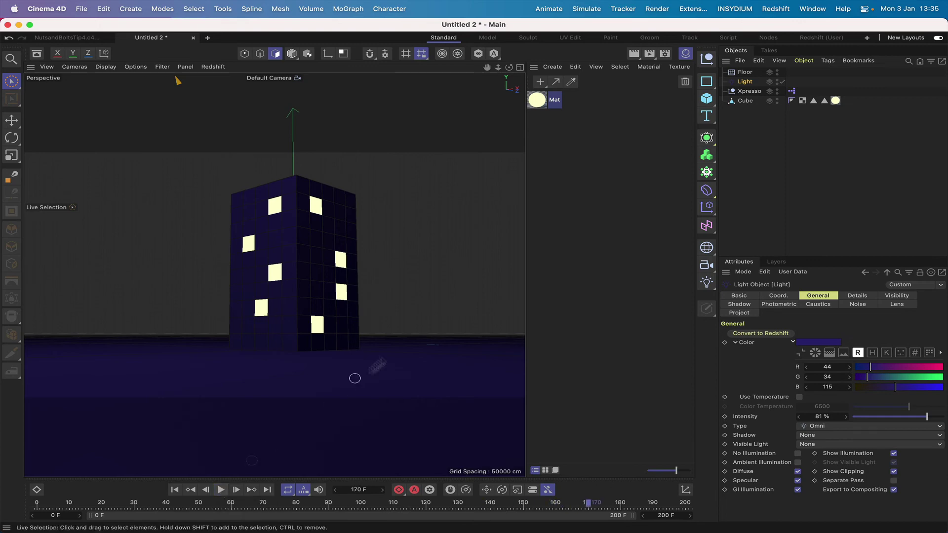
- Open the XPresso network, select the Selection Tag Reader, and shift the Polygon Selection 2 node slightly right and the Time node slightly down
double_click(791, 91)
left_click_drag(740, 91, 366, 34)
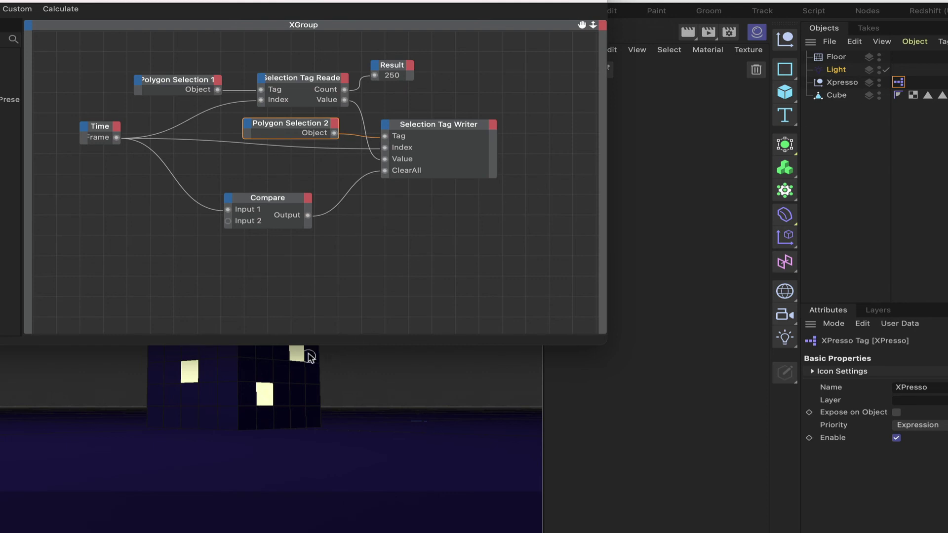
left_click(299, 82)
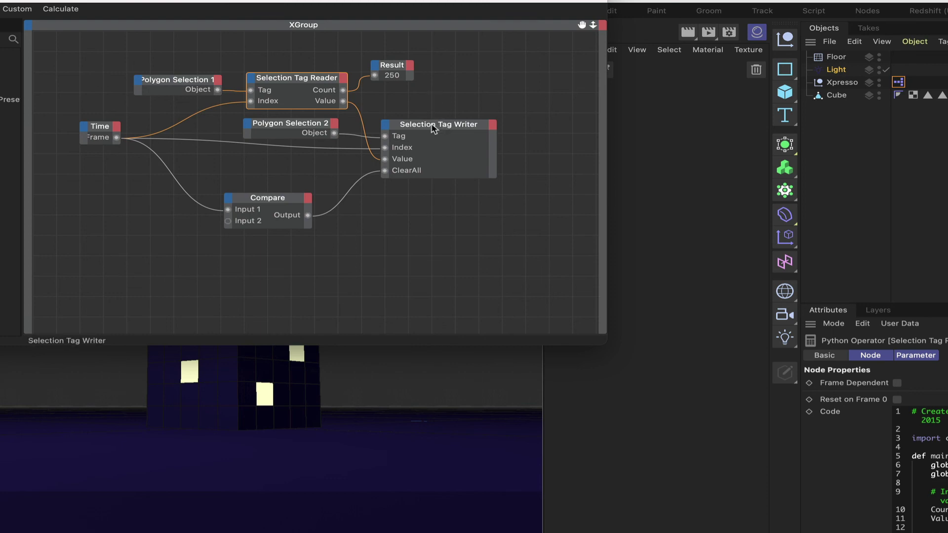
left_click_drag(316, 127, 324, 128)
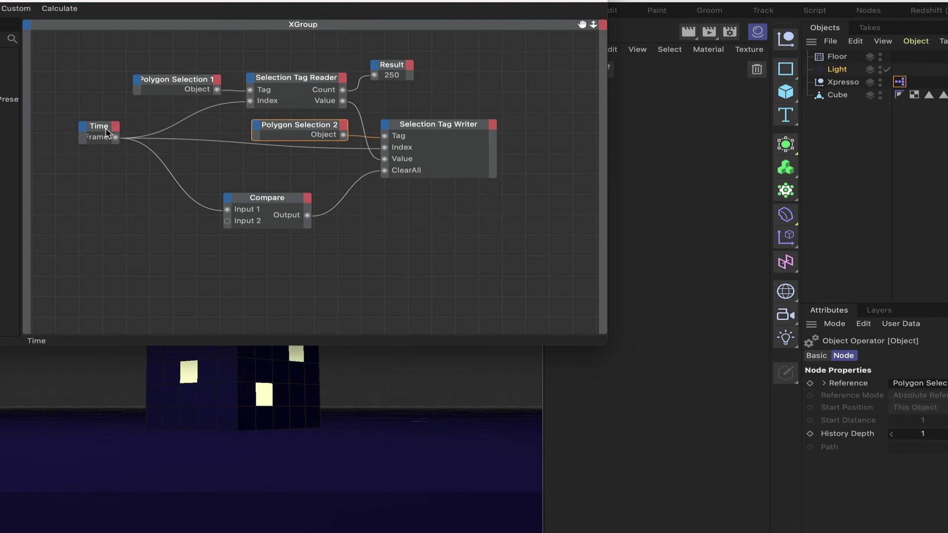
left_click_drag(106, 131, 104, 141)
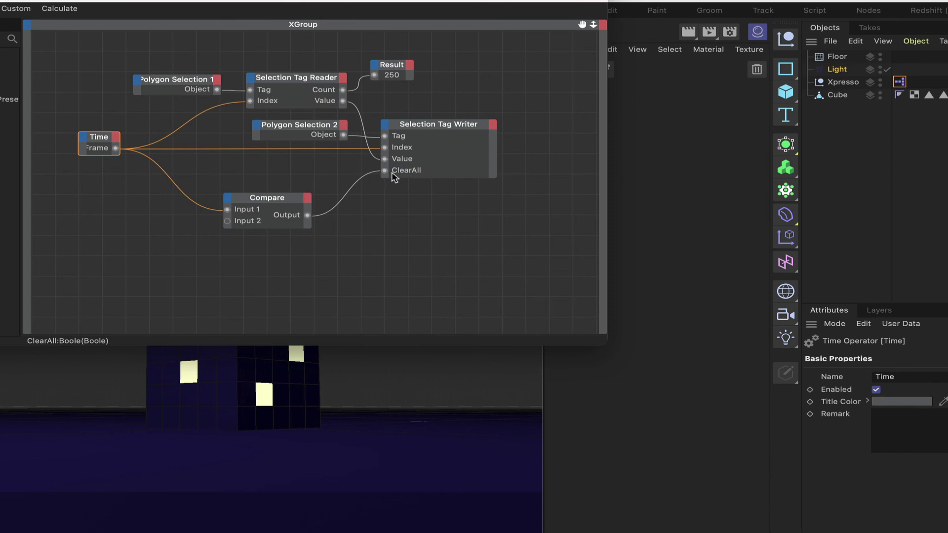
- Move the XPresso Editor clear of the tower block and replay the animation from the first frame
left_click_drag(450, 4, 612, 67)
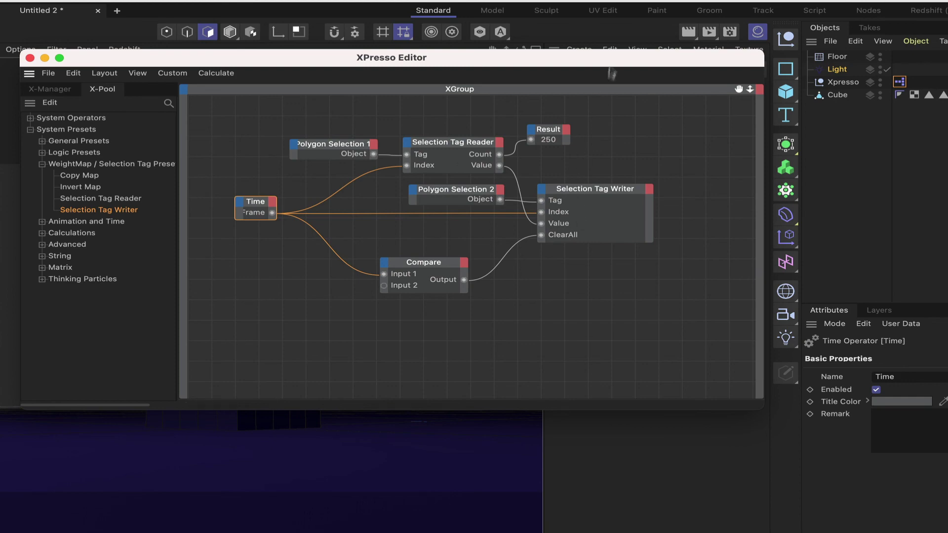
left_click_drag(612, 62, 478, 445)
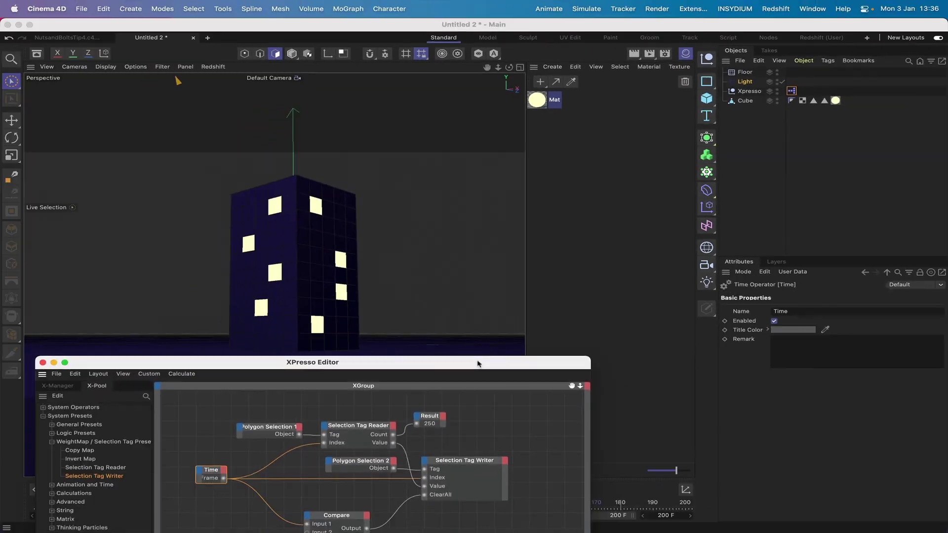
left_click_drag(477, 364, 479, 358)
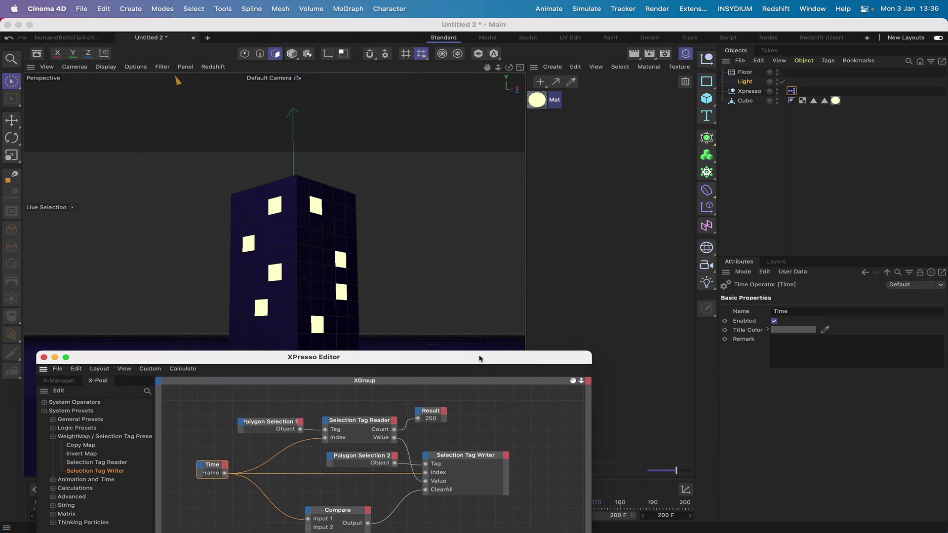
left_click_drag(479, 359, 827, 36)
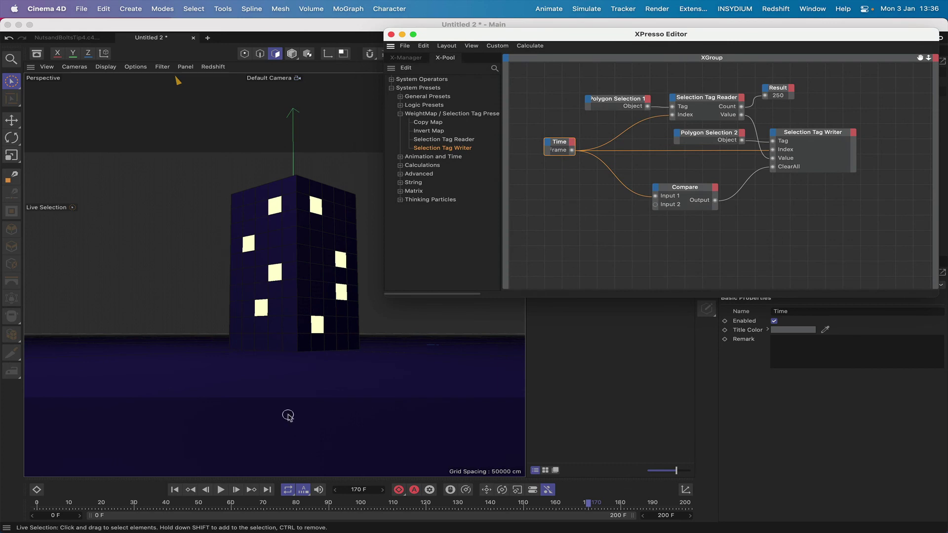
left_click(174, 489)
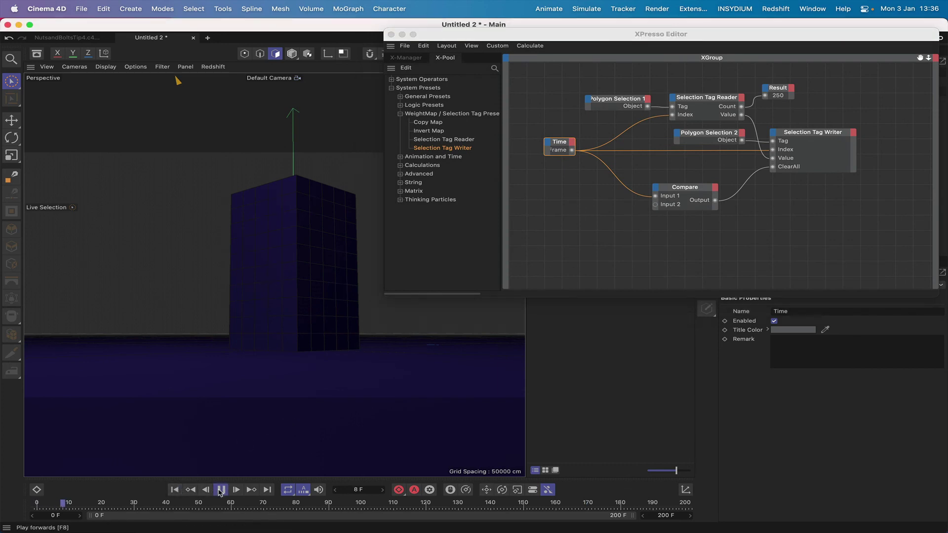